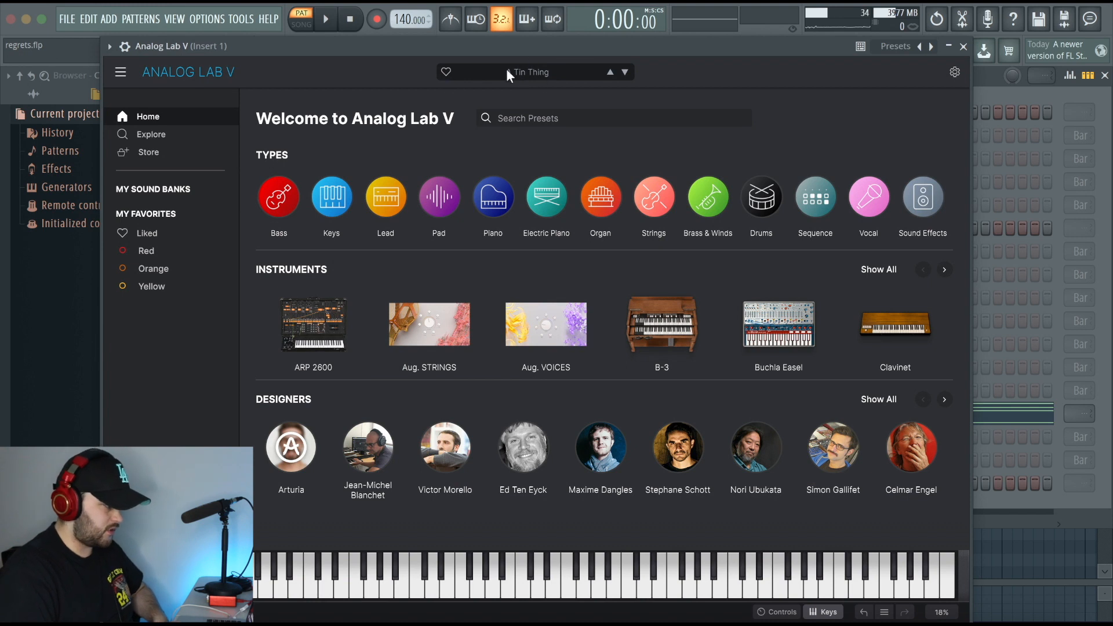
# Open the Analog Lab V chord pattern in the piano roll and play it back.
pyautogui.click(963, 46)
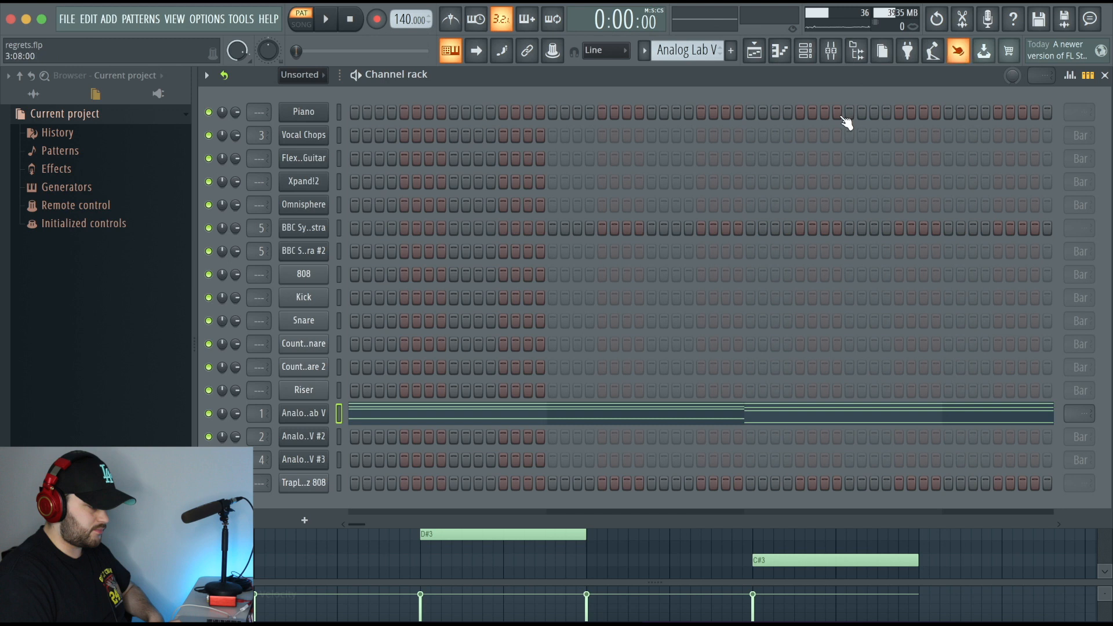
pyautogui.click(399, 415)
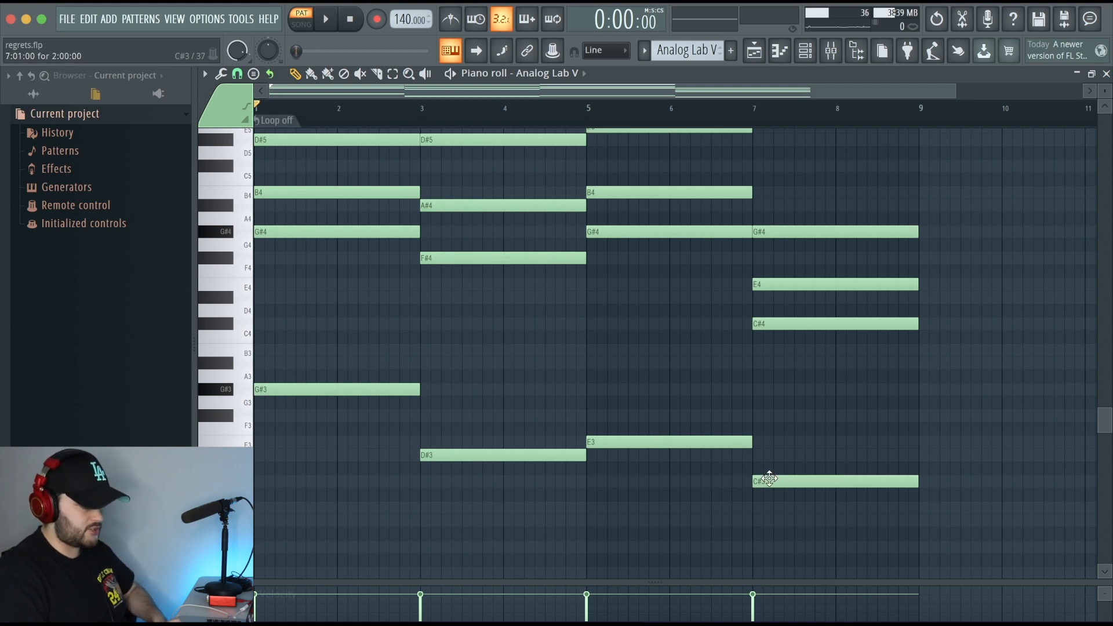
pyautogui.scroll(2, 599, 295)
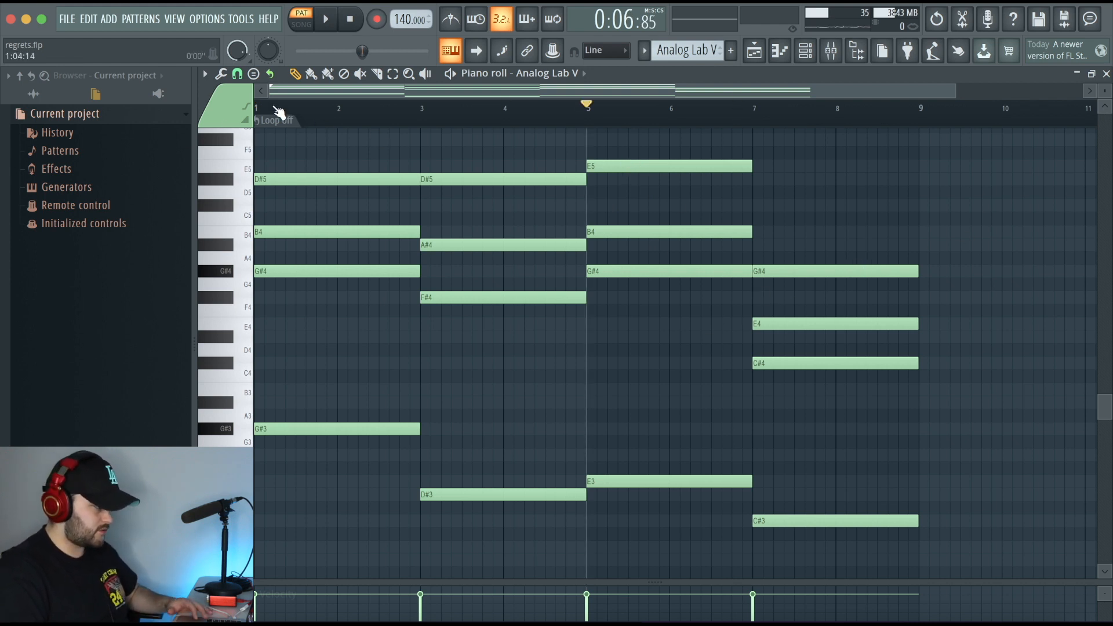
pyautogui.press('space')
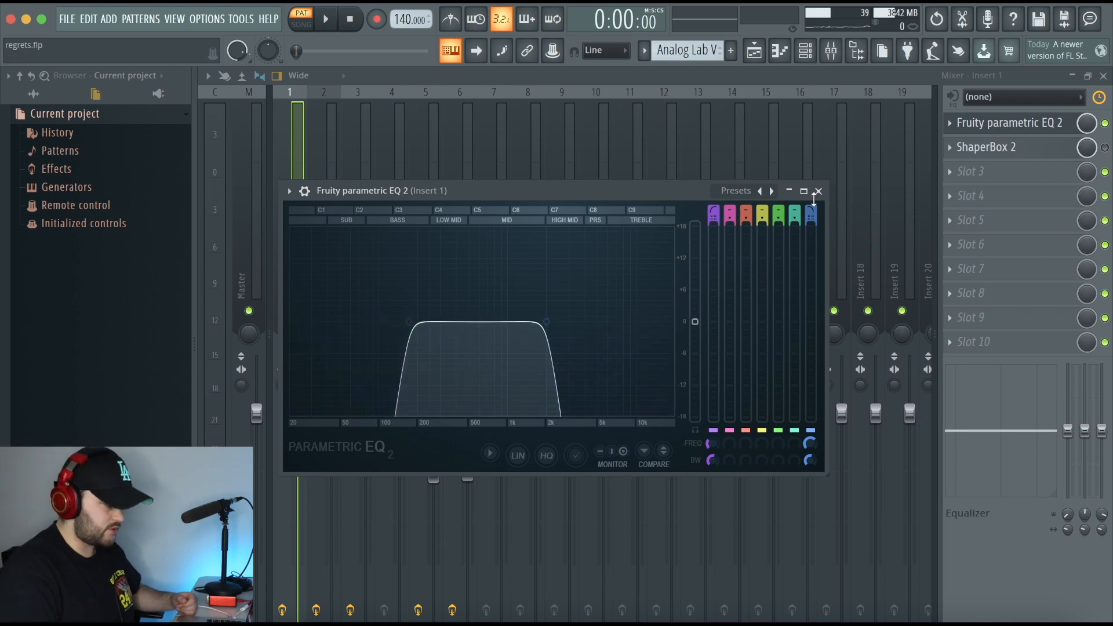
# Close the Insert 1 equalizer, open the Analog Lab V #2 melody in the piano roll and play it.
pyautogui.click(818, 192)
pyautogui.click(756, 52)
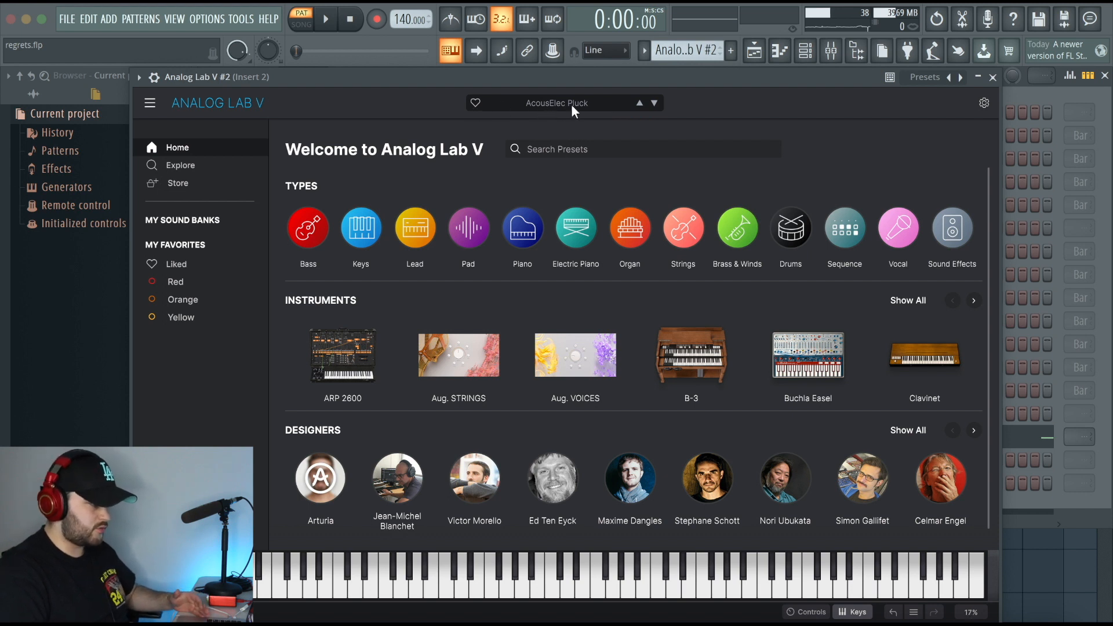
pyautogui.click(993, 77)
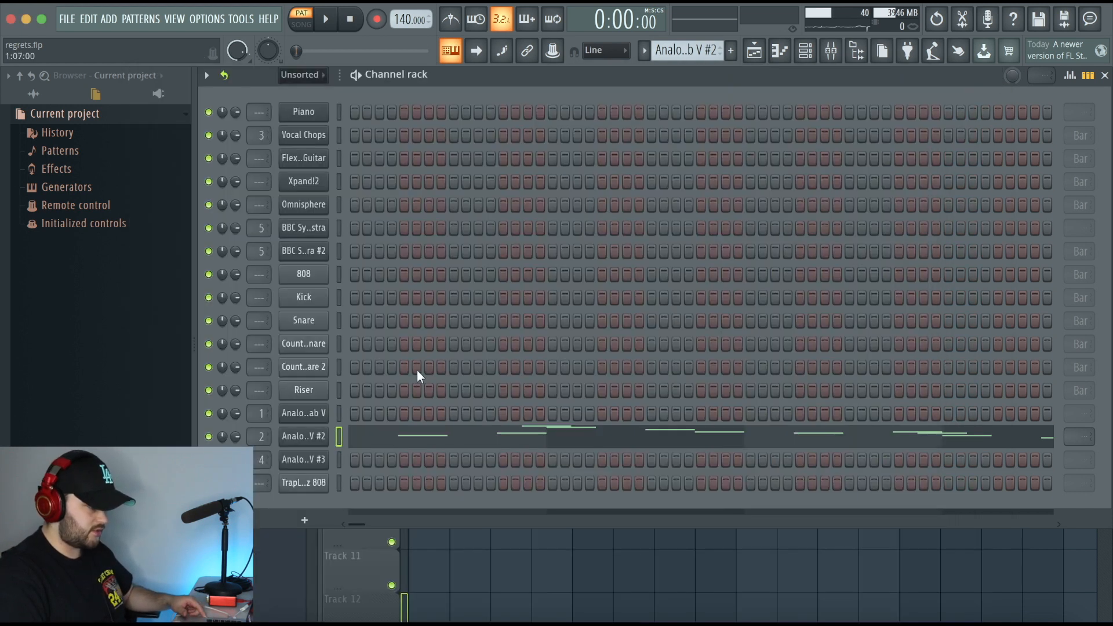
pyautogui.press('F7')
pyautogui.press('space')
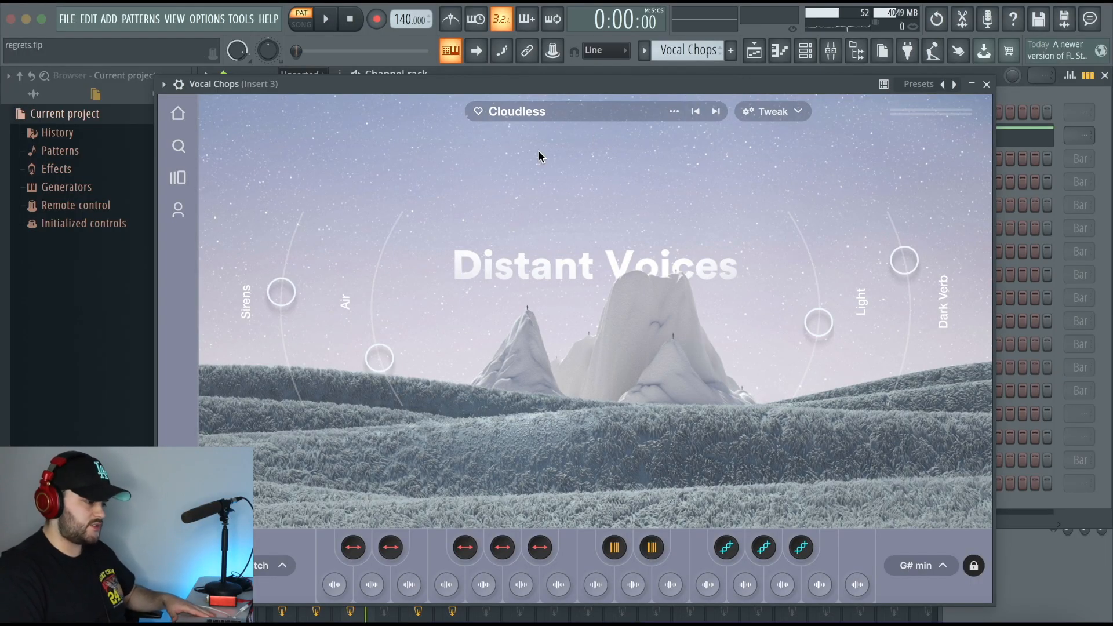
# Open the Vocal Chops notes in the piano roll and play them back.
pyautogui.click(986, 84)
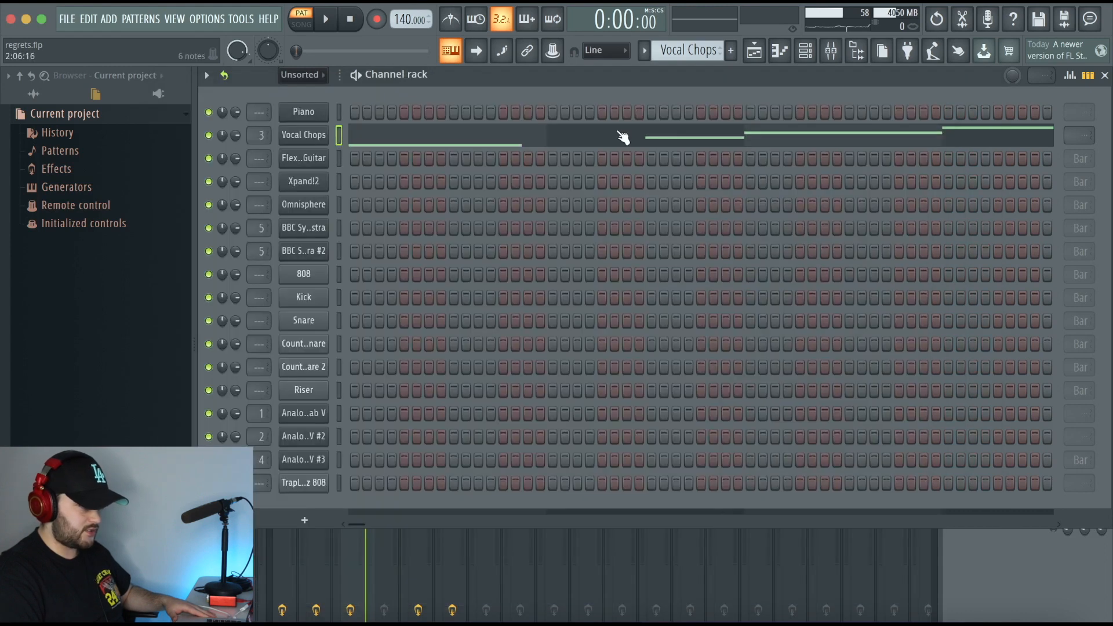
pyautogui.click(699, 139)
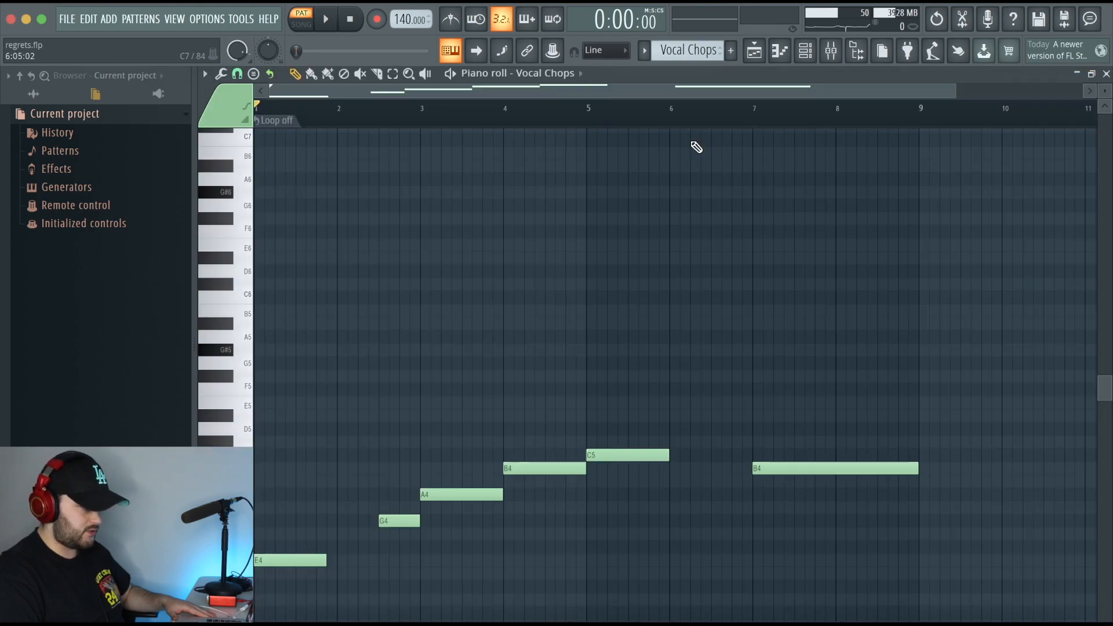
pyautogui.press('space')
pyautogui.scroll(-1, 509, 281)
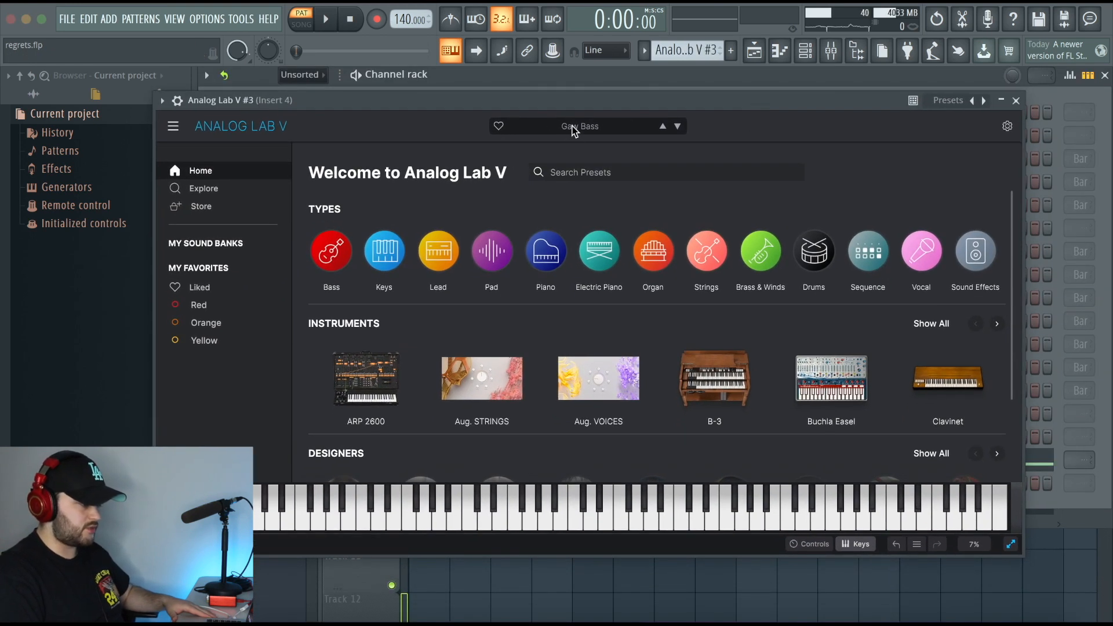
# Close the Analog Lab V #3 plugin and open its bass notes in the piano roll.
pyautogui.click(1017, 102)
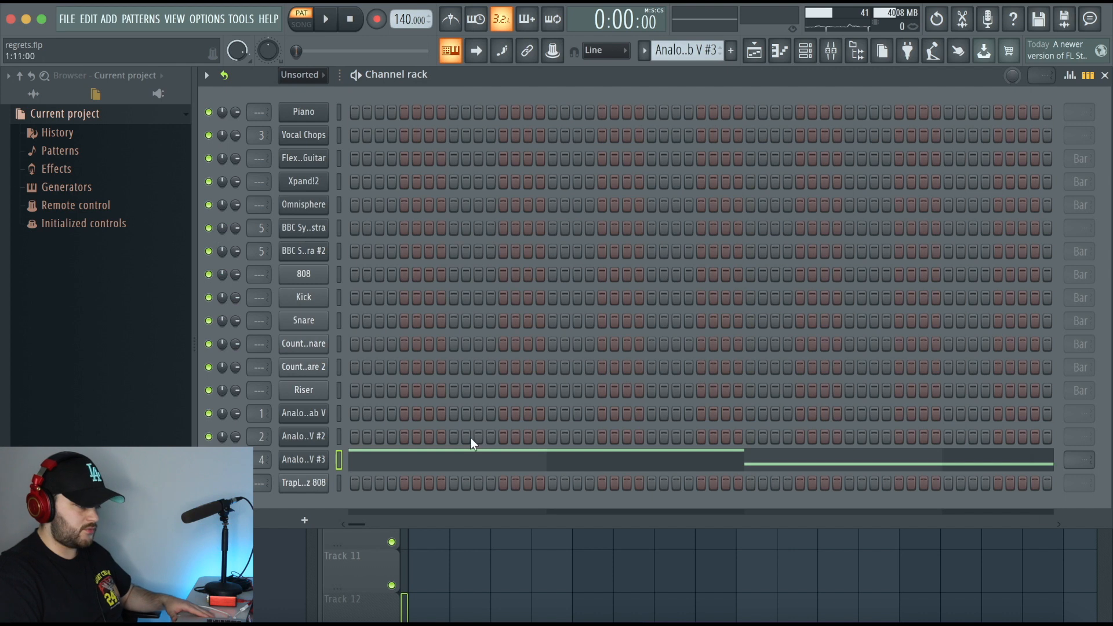
pyautogui.click(444, 467)
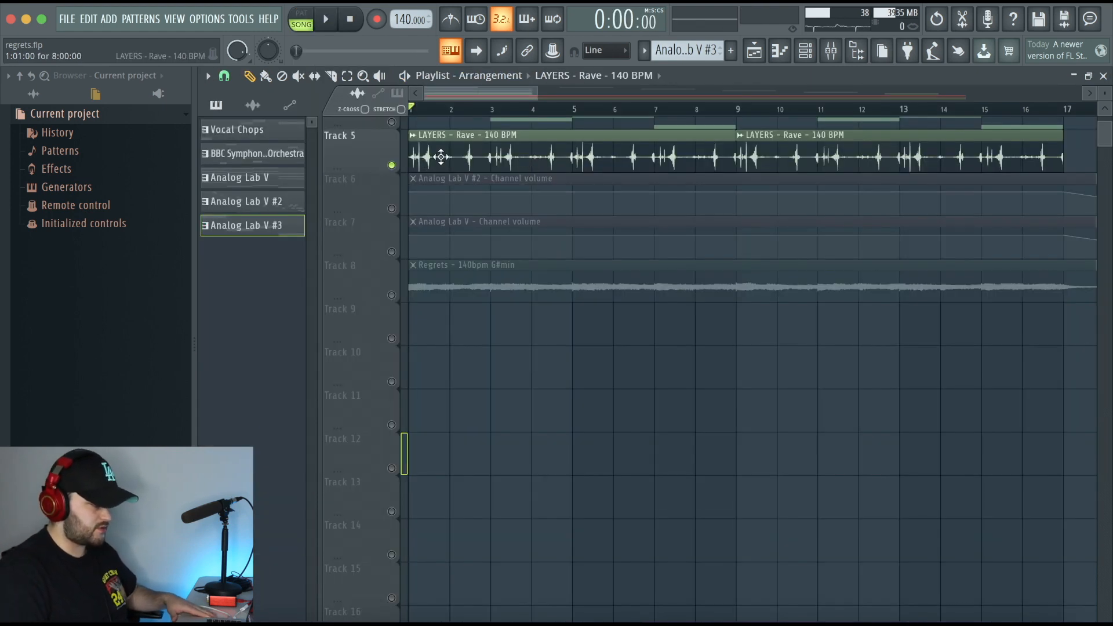
# Play the LAYERS - Rave - 140 BPM clip on Track 5 and inspect its audio clip settings.
pyautogui.click(440, 156)
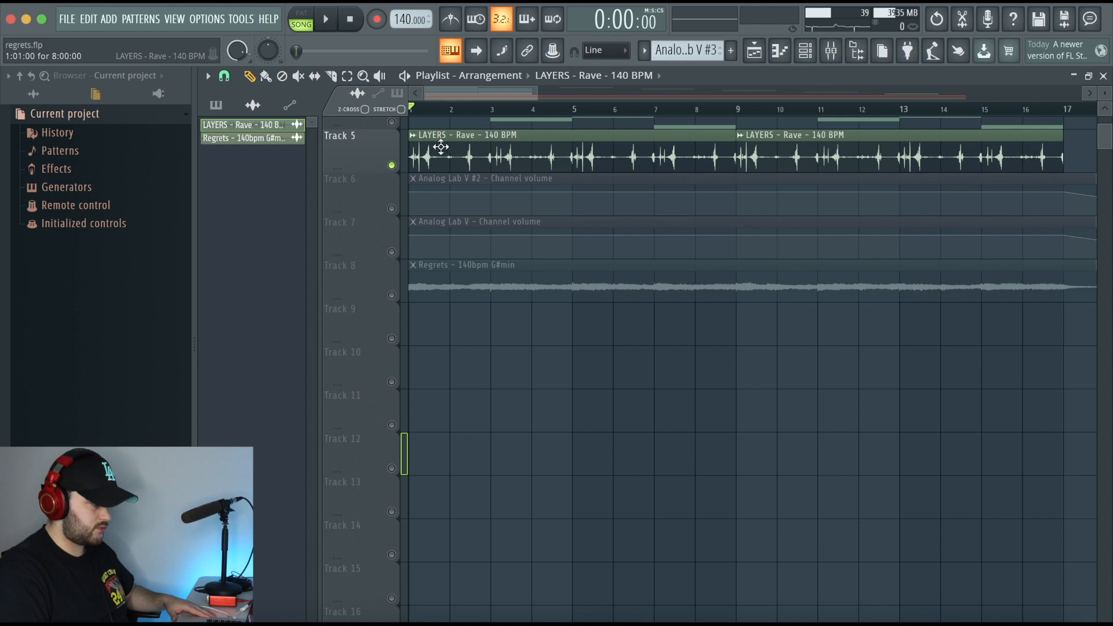
pyautogui.press('space')
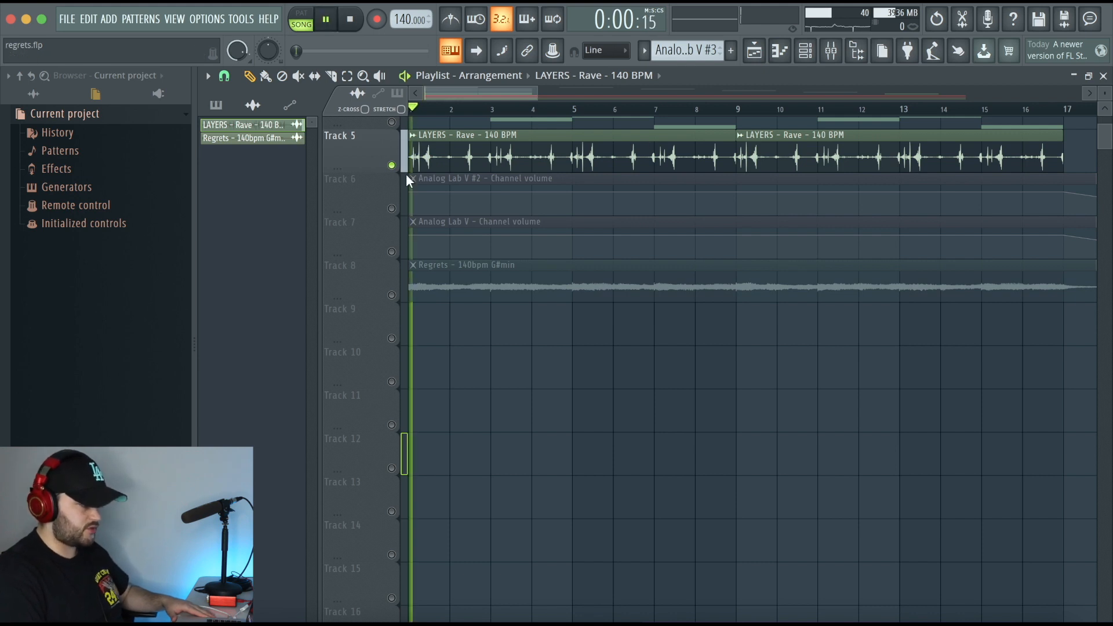
pyautogui.doubleClick(458, 157)
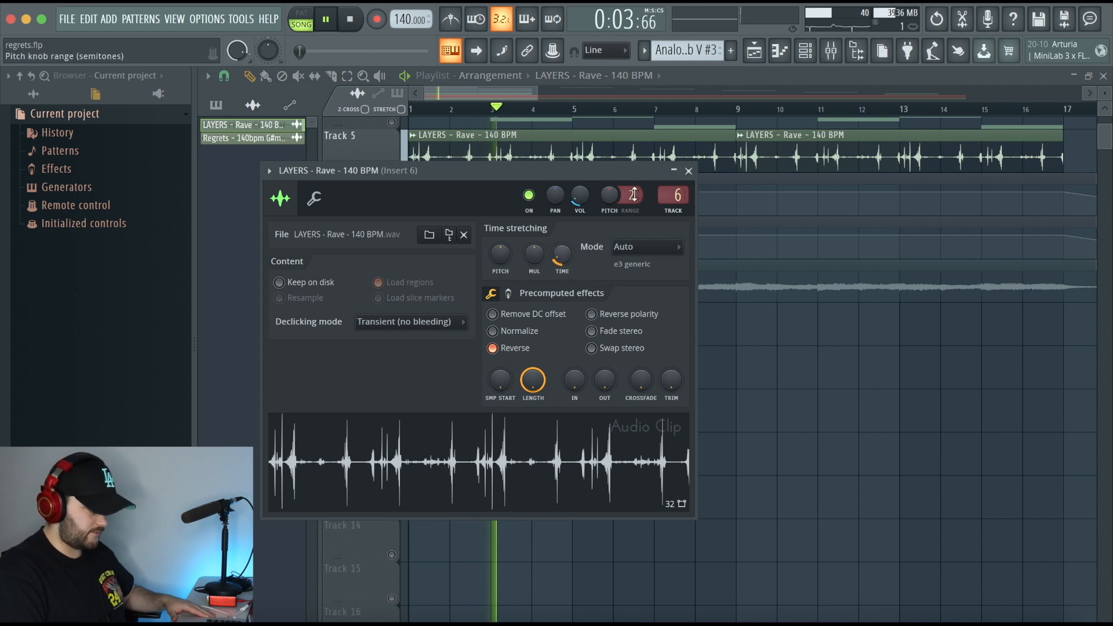
pyautogui.click(688, 171)
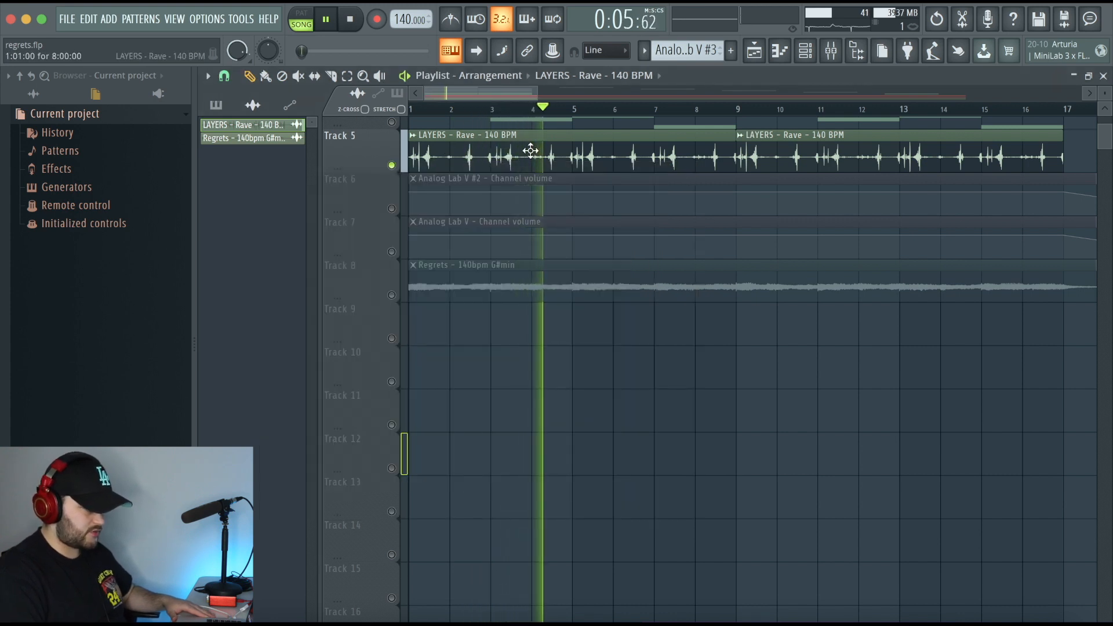
# Inspect the Fruity parametric EQ 2 on the LAYERS clip's mixer insert, then return to the playlist.
pyautogui.doubleClick(529, 149)
pyautogui.doubleClick(673, 195)
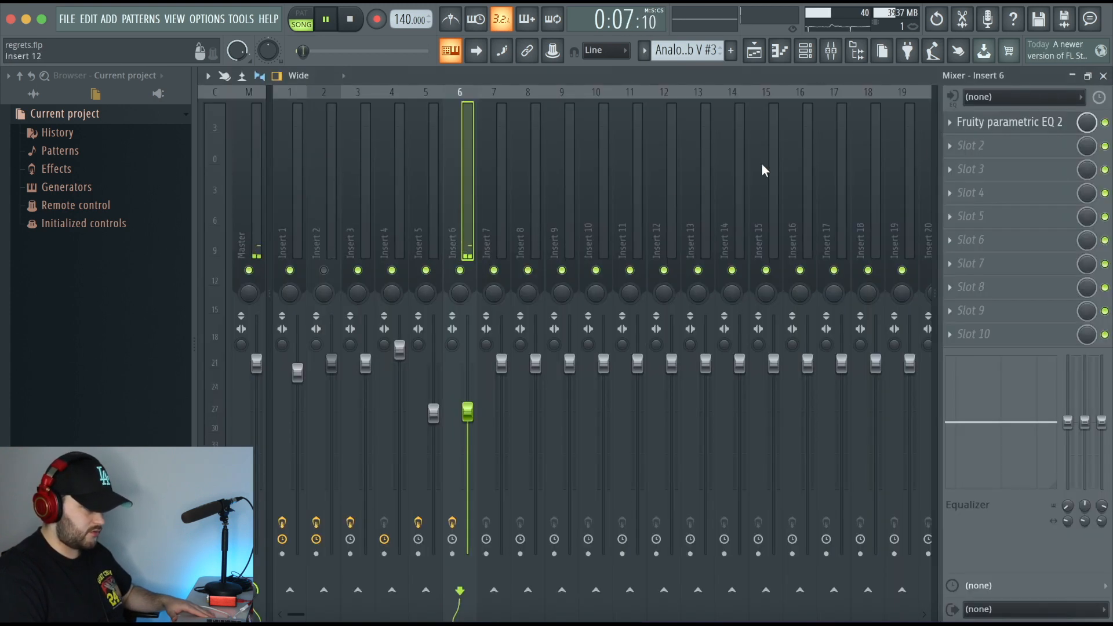
pyautogui.click(983, 126)
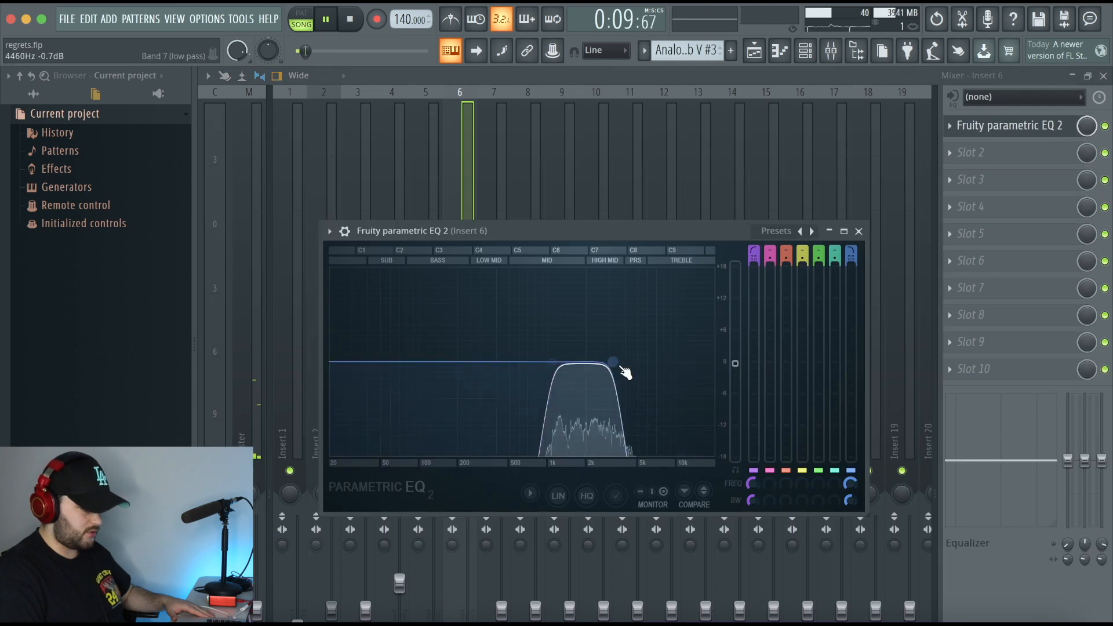
pyautogui.click(859, 231)
pyautogui.click(756, 55)
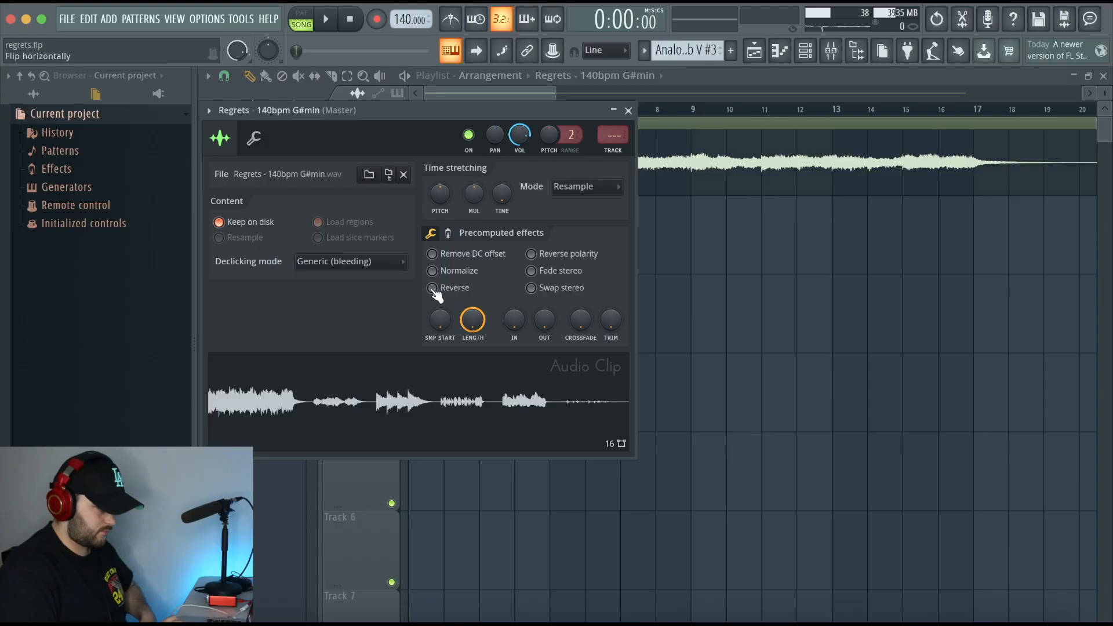
# Reverse the Regrets - 140bpm G#min audio clip.
pyautogui.click(433, 288)
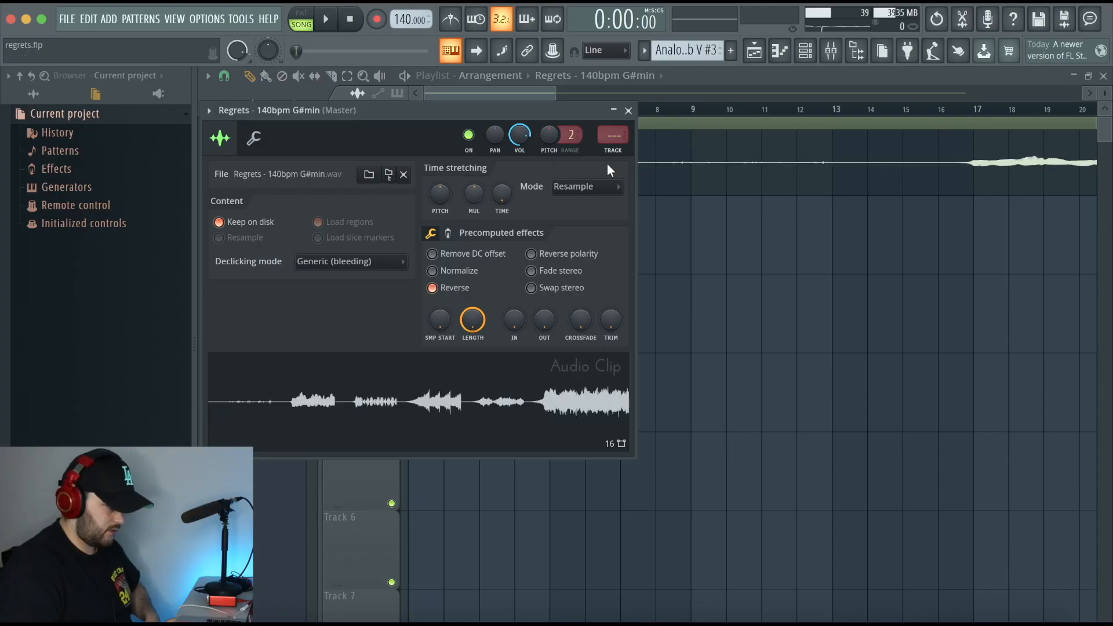
pyautogui.click(628, 111)
# Chop the reversed Regrets clip on Track 1 into one-bar slices and deselect them.
pyautogui.click(413, 123)
pyautogui.moveTo(470, 299)
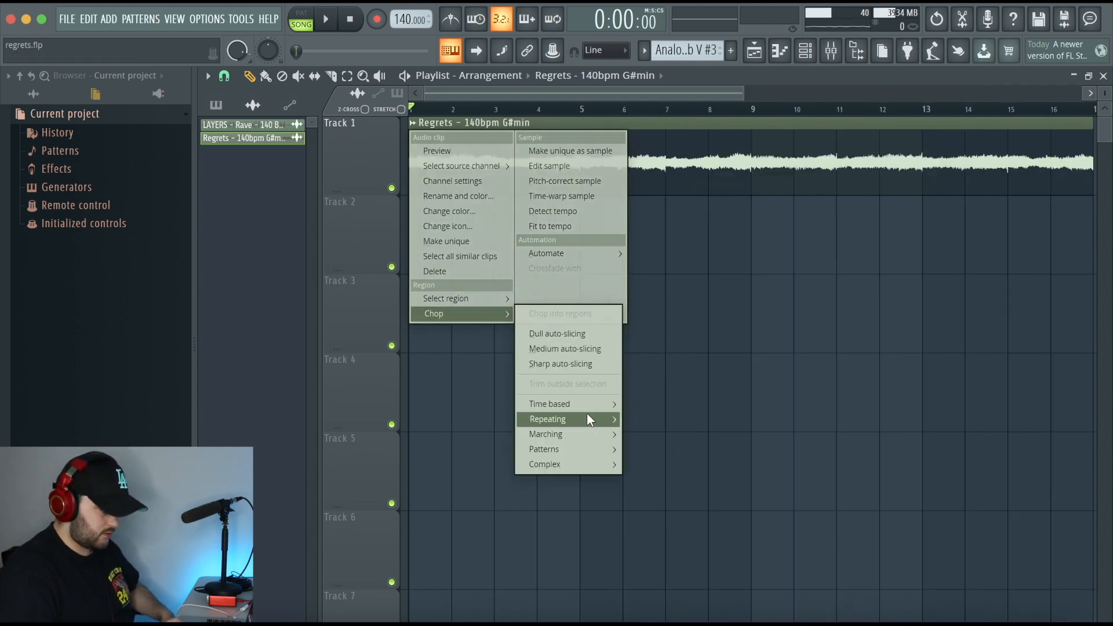
pyautogui.moveTo(587, 400)
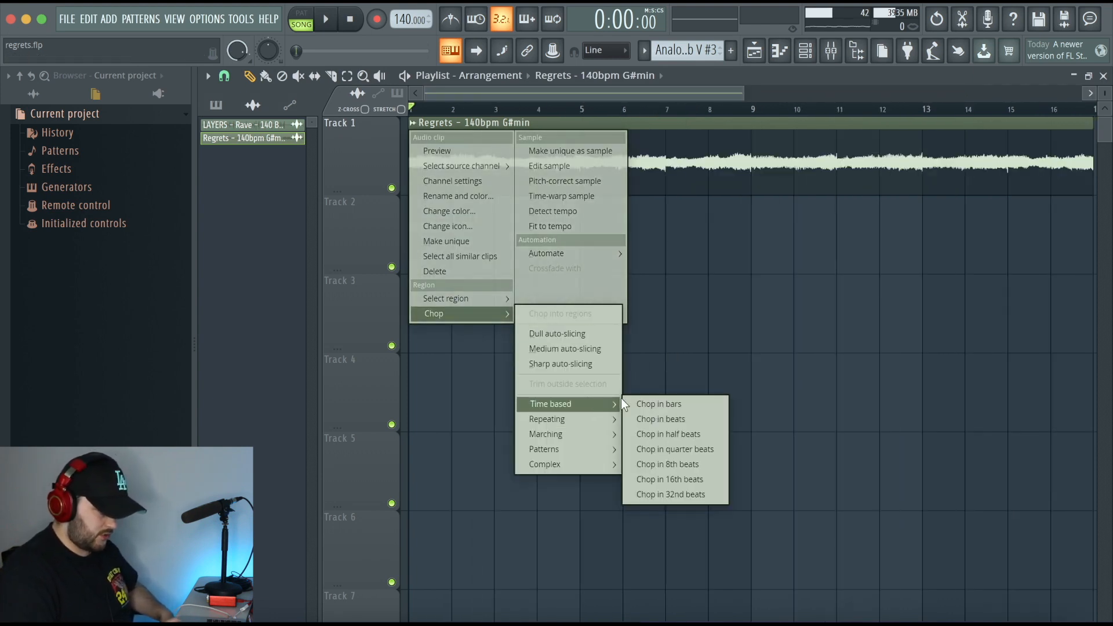
pyautogui.click(666, 405)
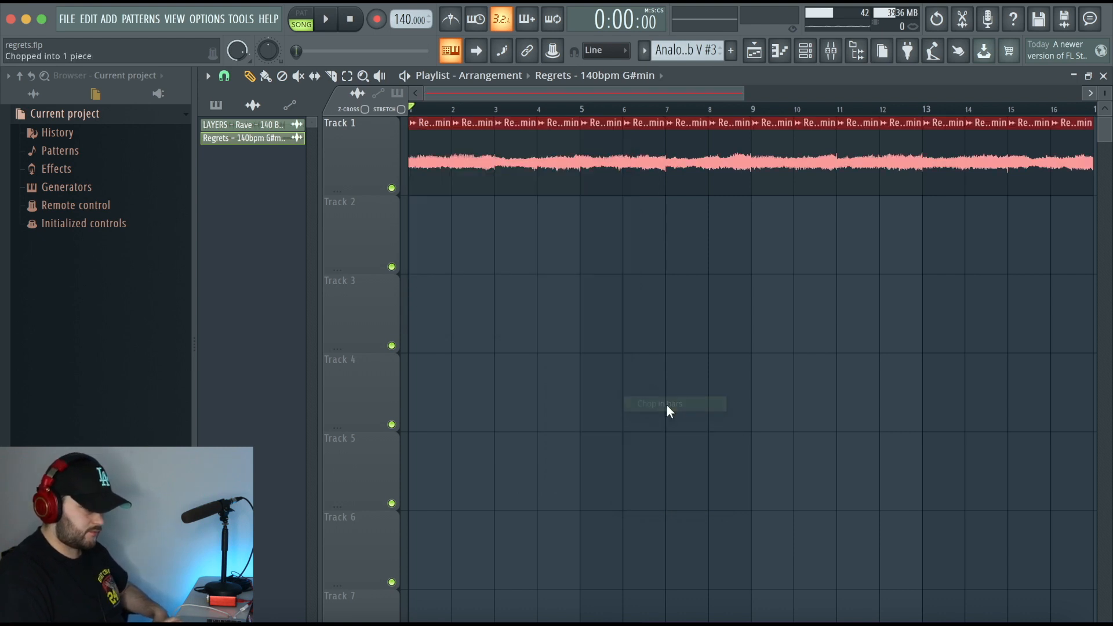
pyautogui.click(582, 269)
pyautogui.rightClick(669, 244)
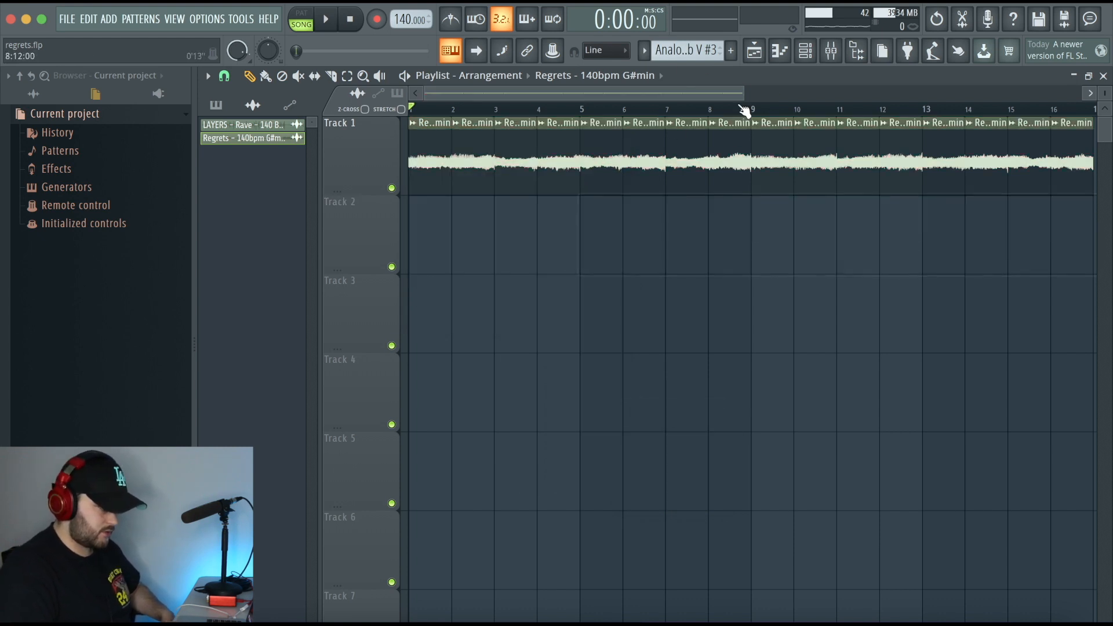
# Rearrange the one-bar Regrets slices from Track 1 into a new order on Track 2.
pyautogui.moveTo(739, 96); pyautogui.dragTo(896, 88)
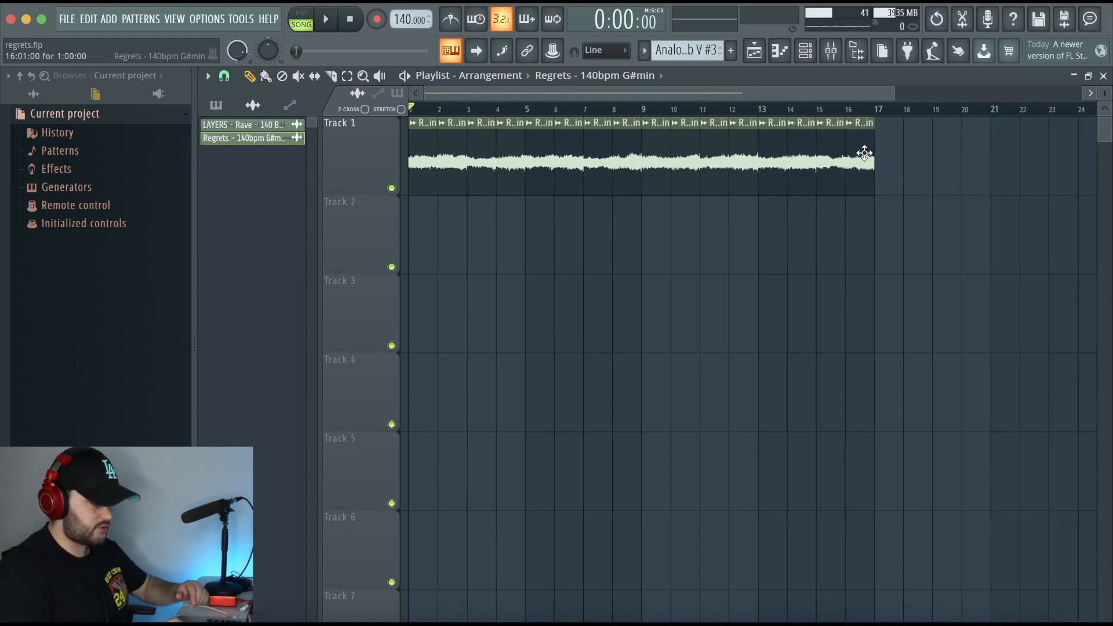
pyautogui.moveTo(732, 267); pyautogui.dragTo(418, 258)
pyautogui.moveTo(830, 168); pyautogui.dragTo(481, 250)
pyautogui.moveTo(628, 168); pyautogui.dragTo(685, 250)
pyautogui.moveTo(481, 168); pyautogui.dragTo(802, 249)
pyautogui.moveTo(423, 168); pyautogui.dragTo(859, 250)
# Choose a bleeding declicking mode for the Regrets audio clip and play back the rearranged slices.
pyautogui.doubleClick(834, 243)
pyautogui.click(354, 262)
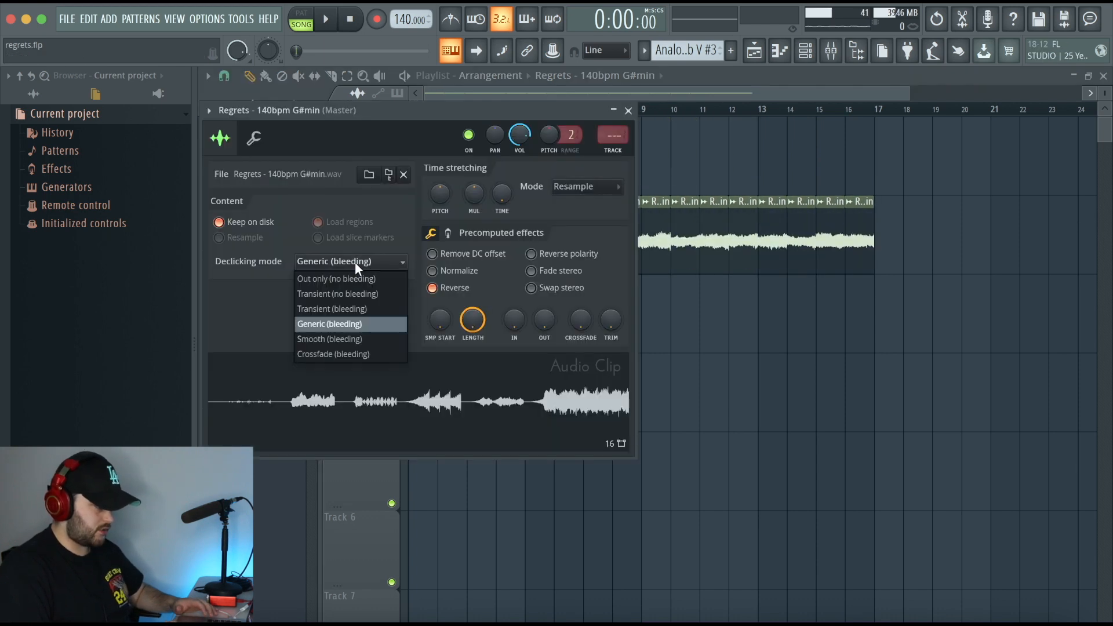
pyautogui.click(346, 317)
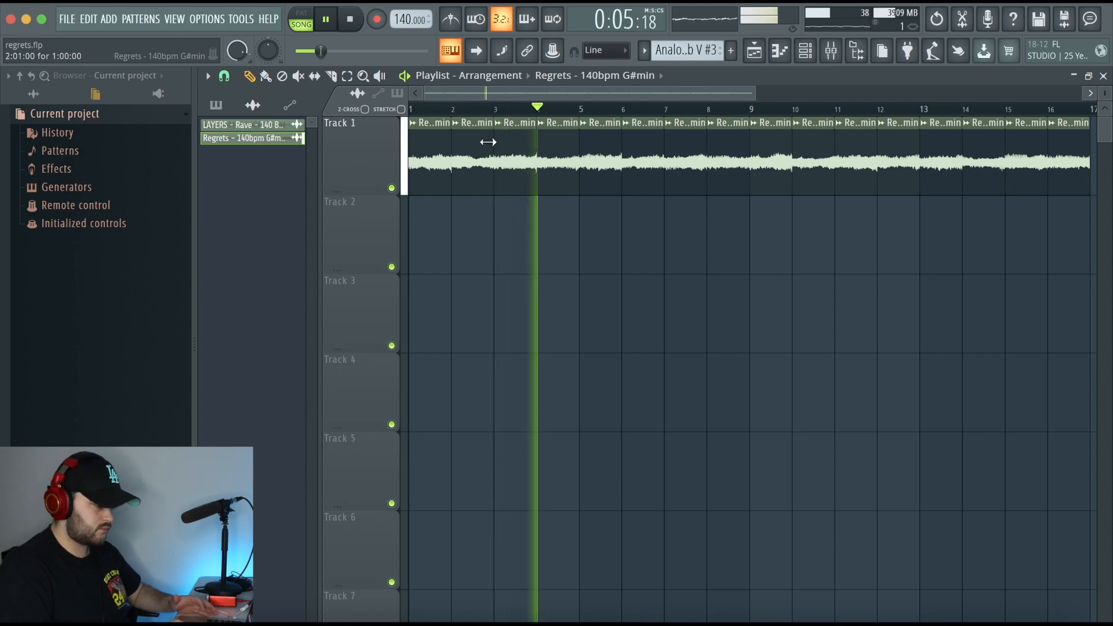
pyautogui.moveTo(754, 93); pyautogui.dragTo(842, 92)
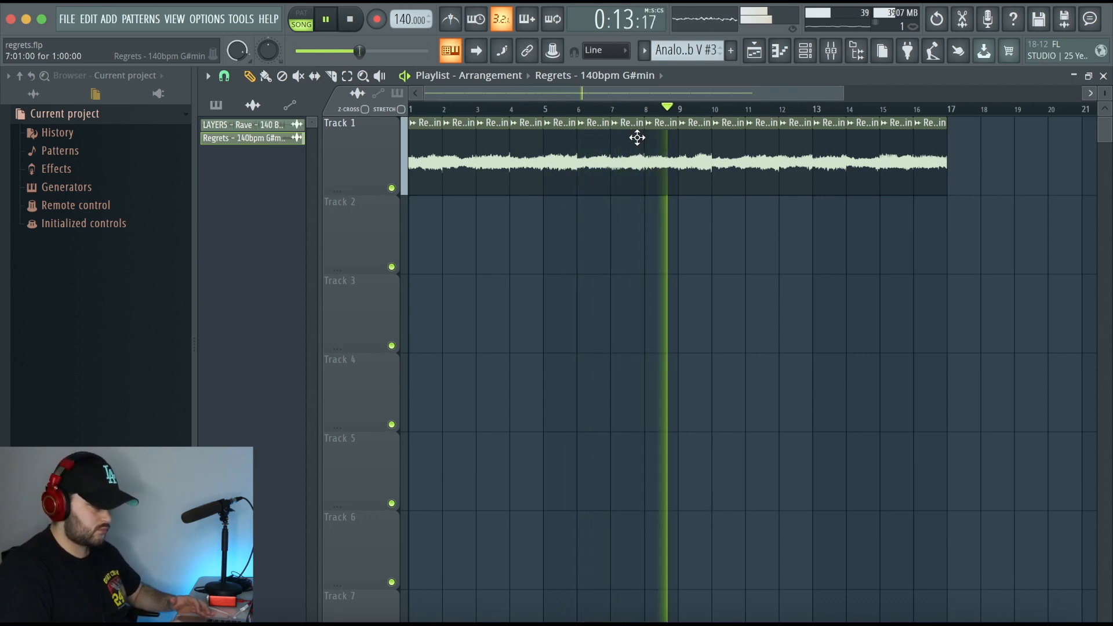
pyautogui.press('space')
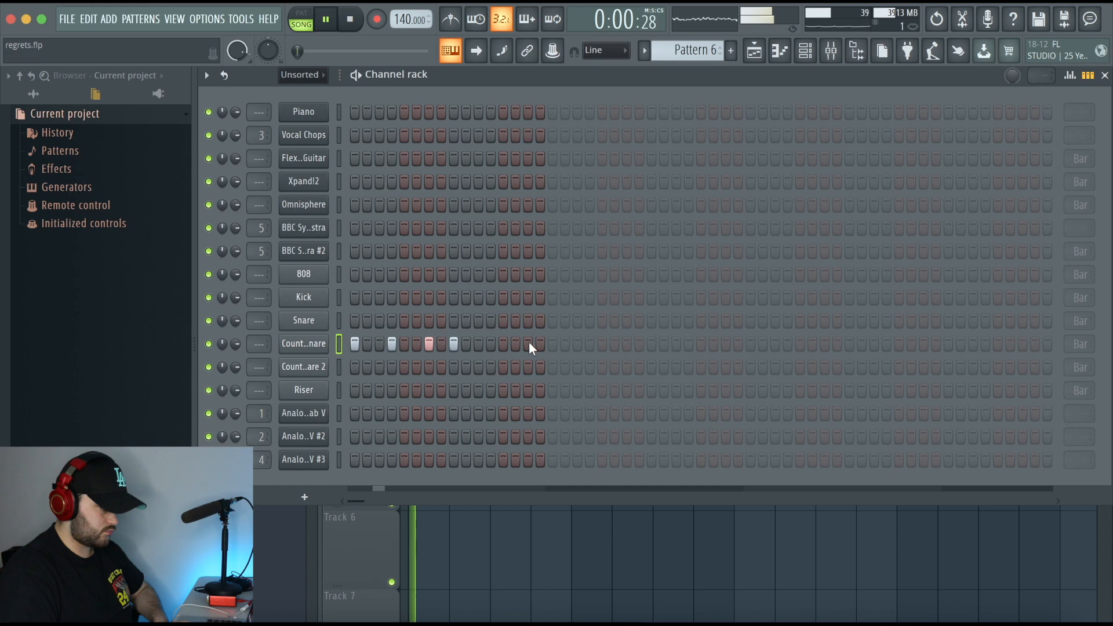
# Add Counter Snare hits on steps 15, 17 and 20 of Pattern 6 and duplicate the first two bars in the piano roll.
pyautogui.click(528, 344)
pyautogui.click(553, 344)
pyautogui.click(590, 344)
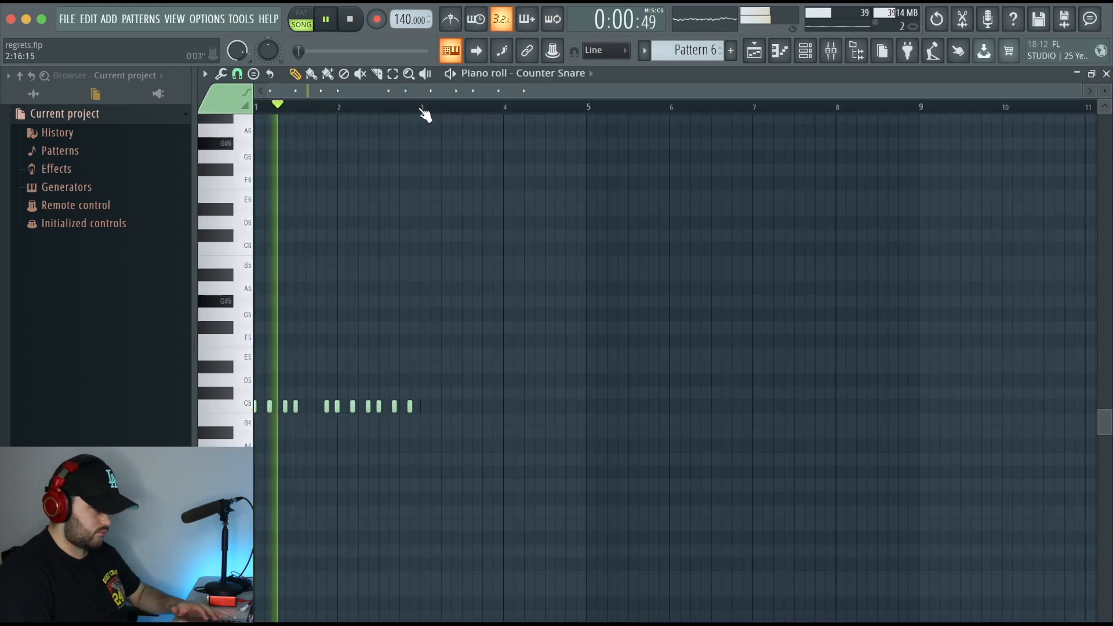
pyautogui.moveTo(420, 107); pyautogui.dragTo(183, 140)
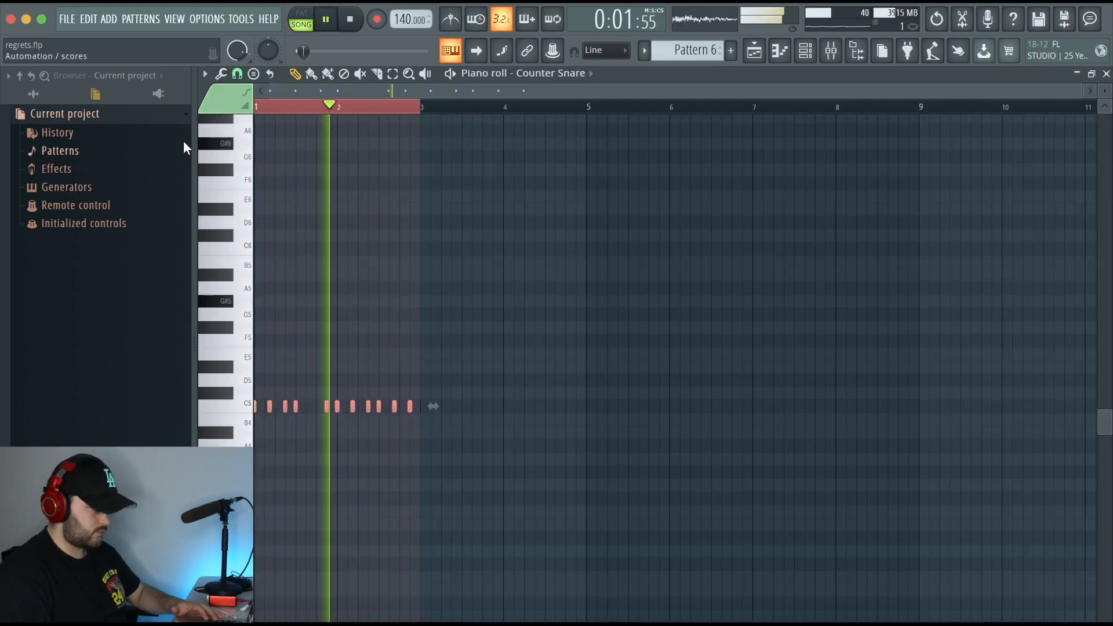
pyautogui.hotkey('ctrl', 'b')
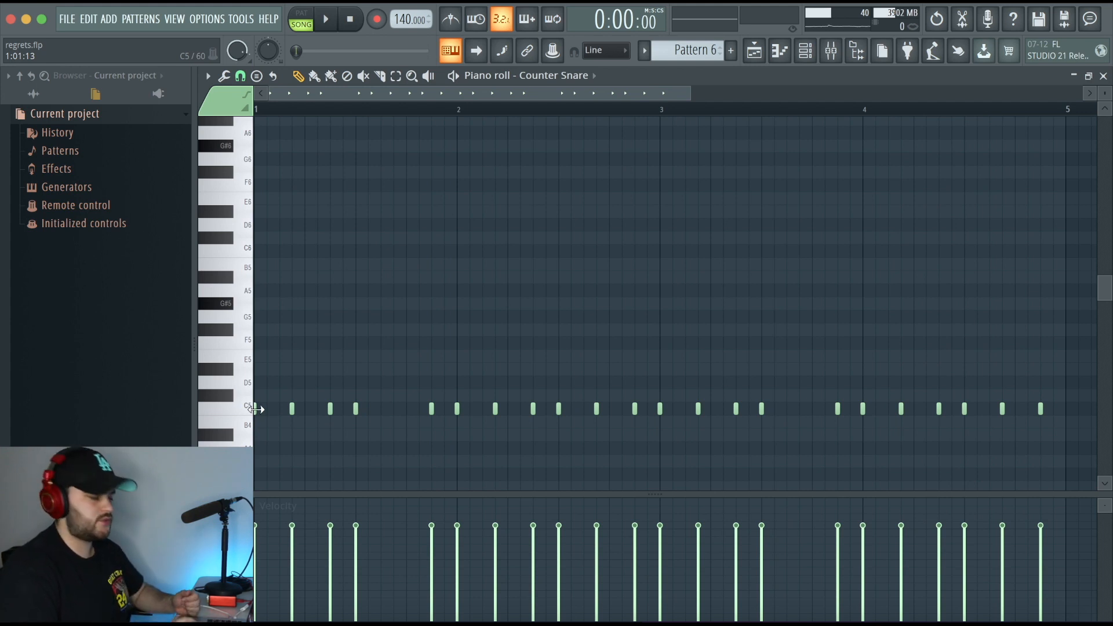
# Add a C5 ghost hit in bar 2 and give the four-note D5 snare roll a falling velocity ramp.
pyautogui.click(519, 408)
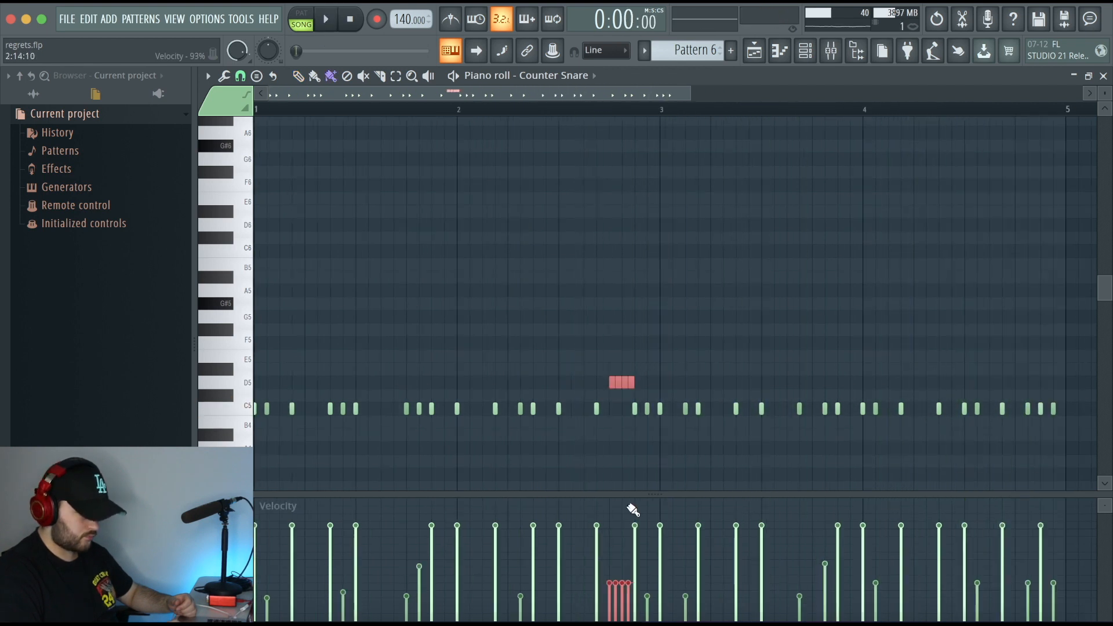
pyautogui.press('space')
pyautogui.moveTo(609, 530); pyautogui.dragTo(635, 617)
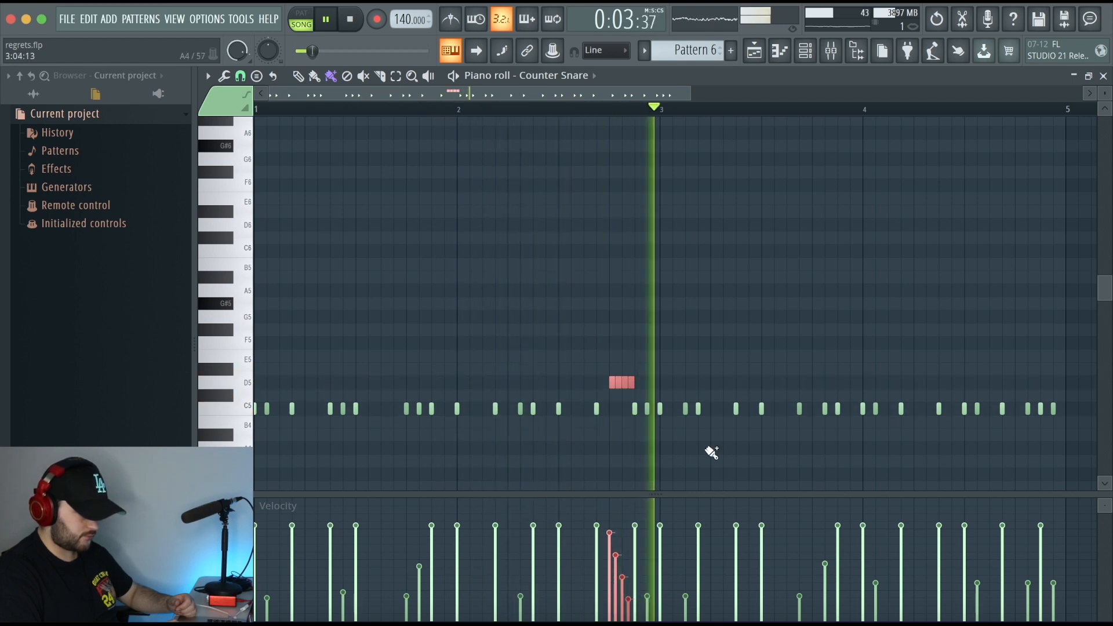
pyautogui.press('space')
# Draw a D5 Counter Snare roll near the end of bar 4 and give it a rising velocity ramp.
pyautogui.click(840, 378)
pyautogui.press('space')
pyautogui.moveTo(841, 378); pyautogui.dragTo(860, 382)
pyautogui.moveTo(865, 526); pyautogui.dragTo(837, 596)
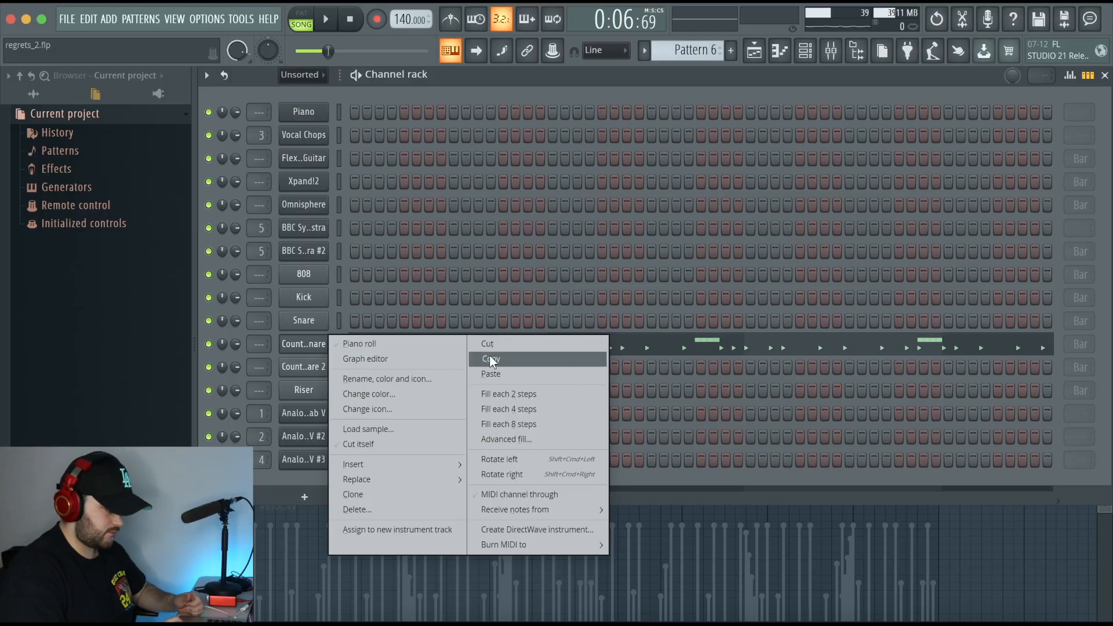
# Copy the Counter Snare notes into Counter Snare 2 and delete the copied notes from bar 1 through the middle of bar 7.
pyautogui.click(491, 359)
pyautogui.rightClick(308, 367)
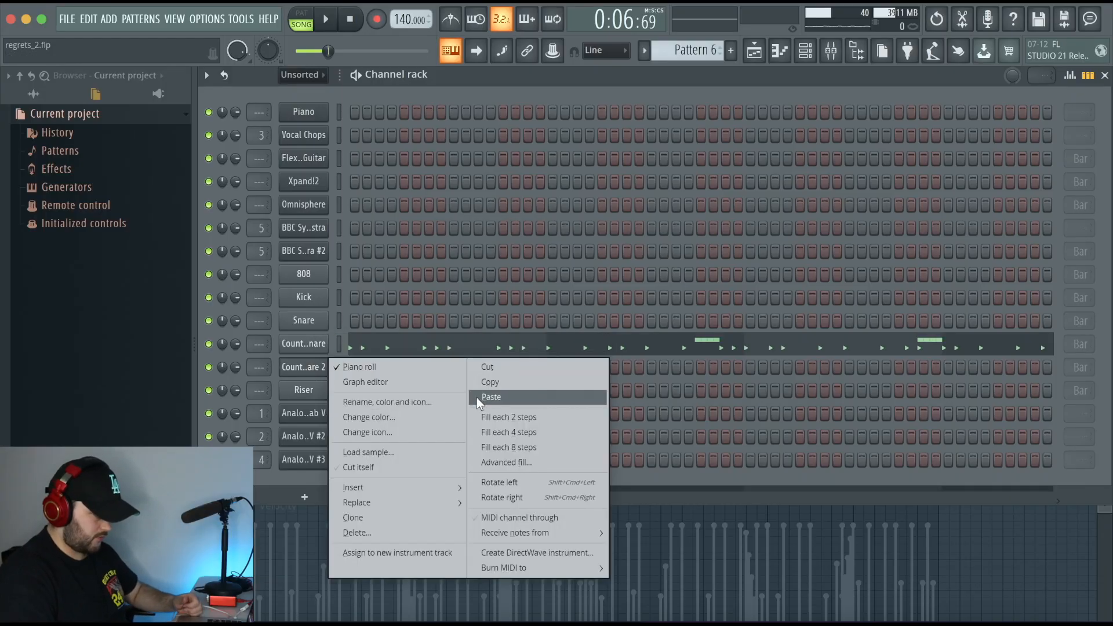
pyautogui.click(485, 396)
pyautogui.click(390, 371)
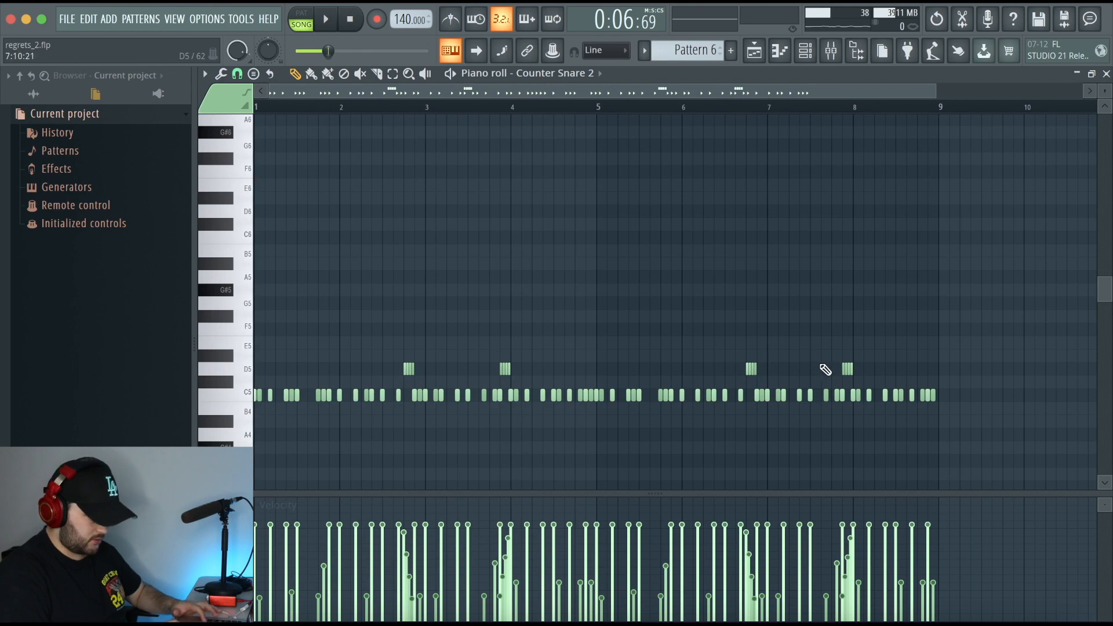
pyautogui.moveTo(816, 368); pyautogui.dragTo(255, 466)
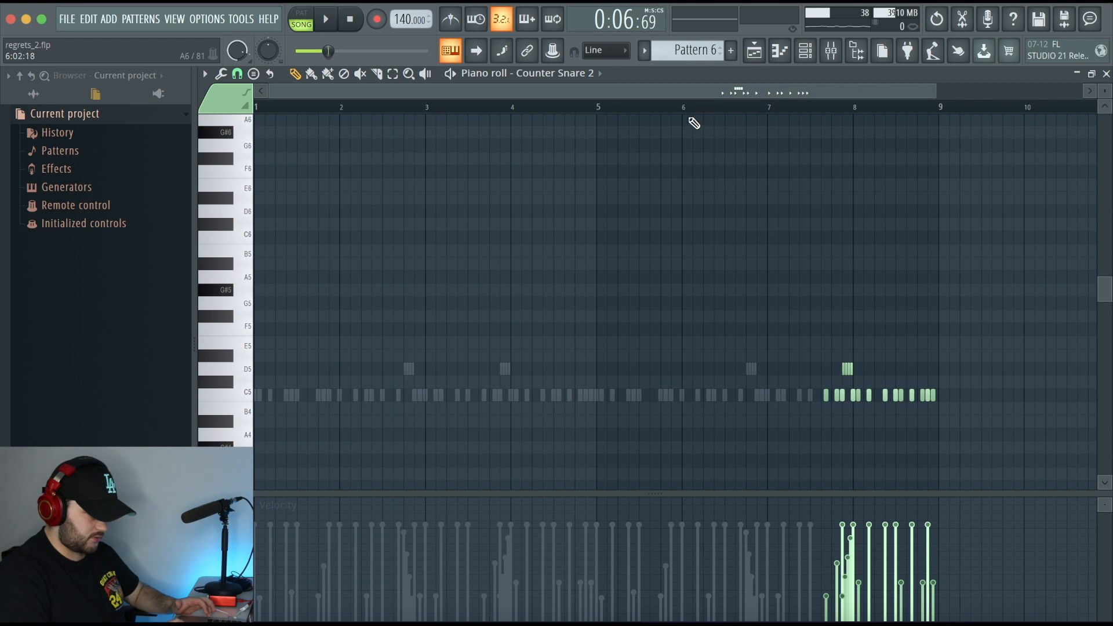
pyautogui.press('space')
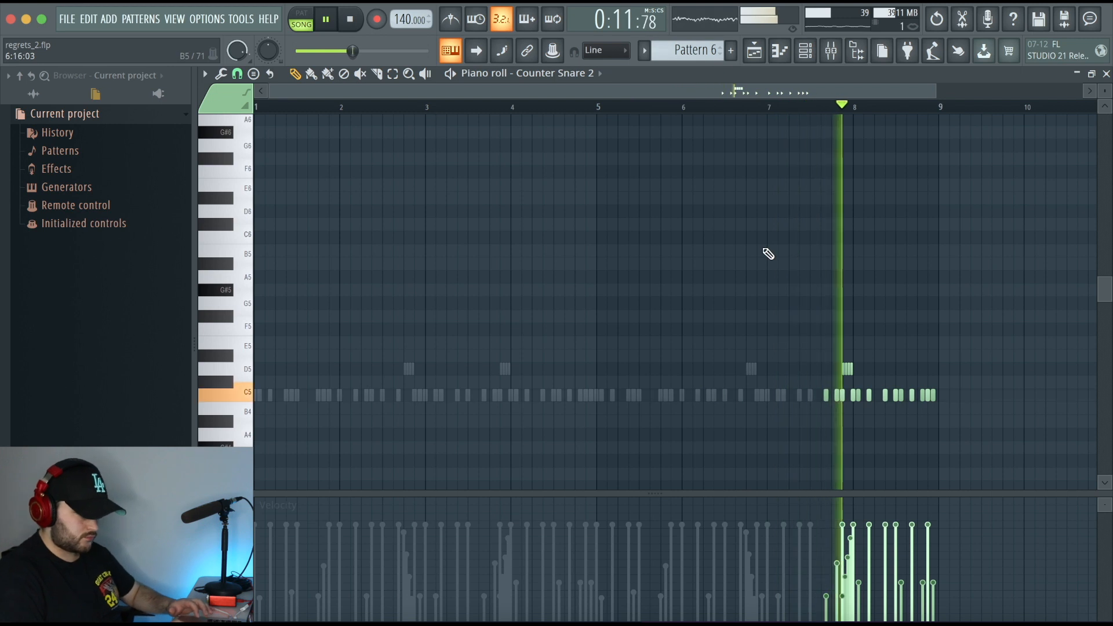
# Pan the remaining Counter Snare 2 notes alternately right and left, sweeping the D5 roll from left to right.
pyautogui.click(253, 535)
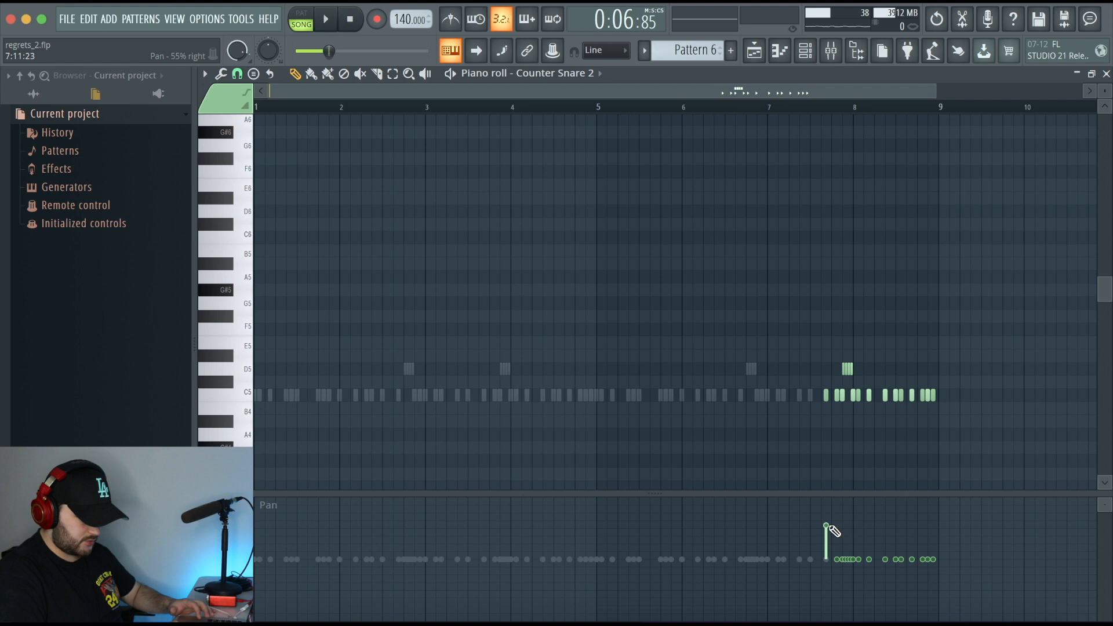
pyautogui.press('space')
pyautogui.moveTo(836, 595); pyautogui.dragTo(859, 513)
pyautogui.click(869, 583)
pyautogui.click(883, 523)
pyautogui.click(895, 582)
pyautogui.click(899, 533)
pyautogui.click(911, 576)
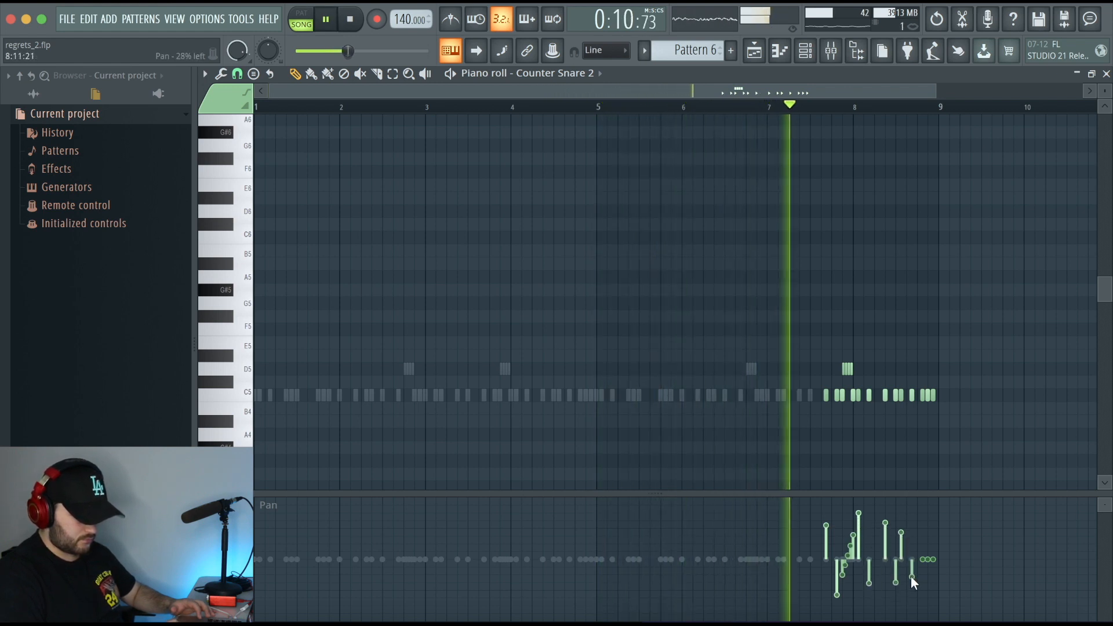
pyautogui.click(923, 528)
pyautogui.click(928, 577)
pyautogui.click(933, 580)
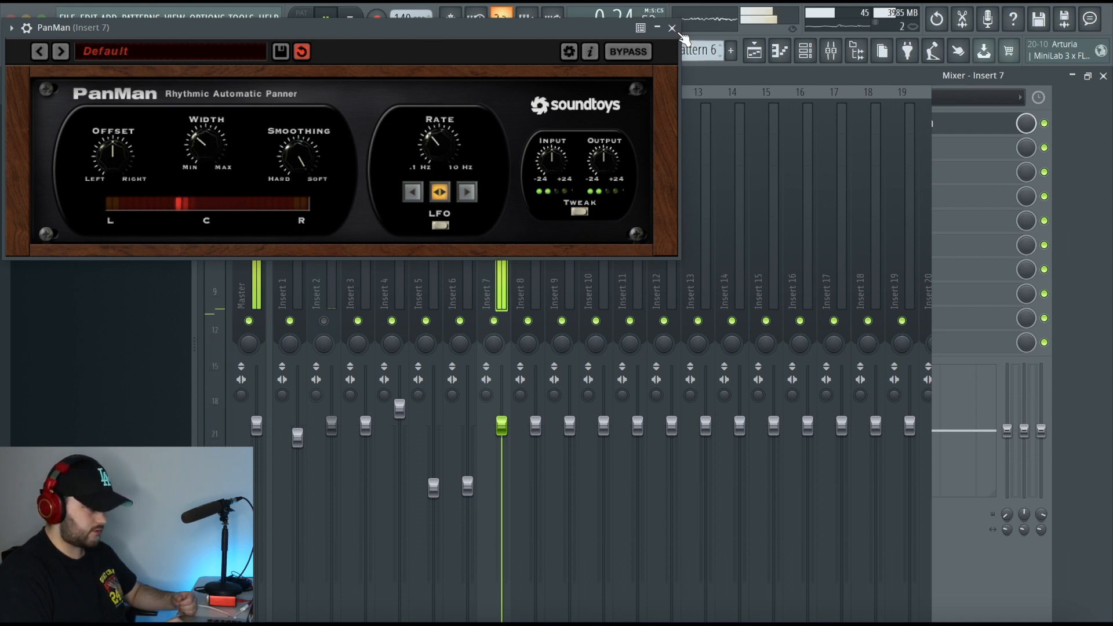
# Close PanMan and add hits to the Greeze rim on steps 29 and 41 and to Do Do Do on step 13 of bar 8.
pyautogui.click(671, 27)
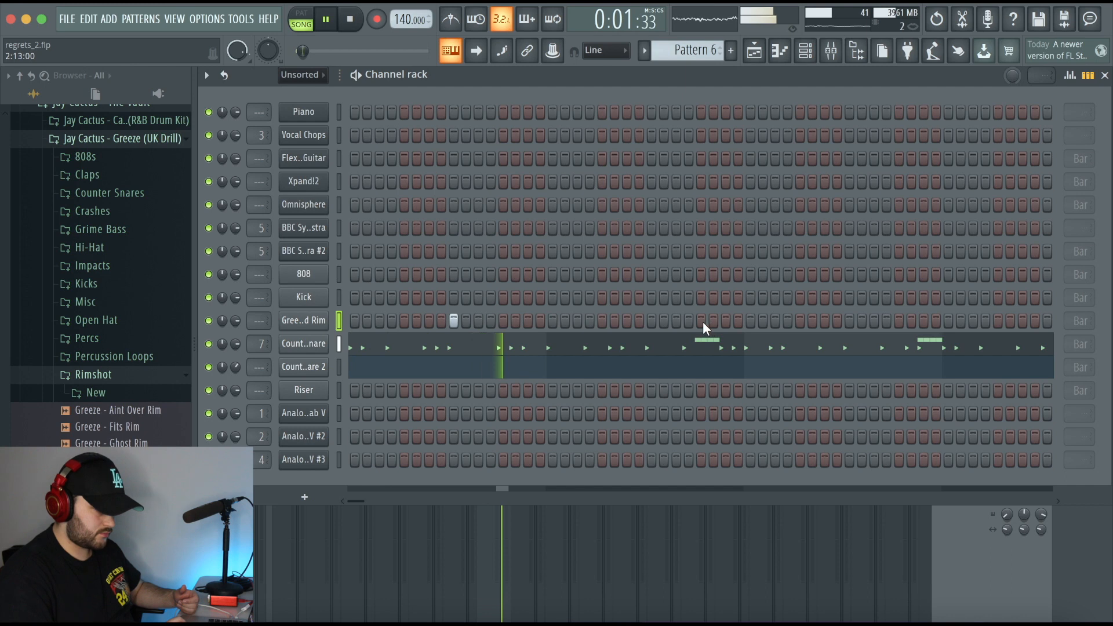
pyautogui.click(701, 320)
pyautogui.click(849, 321)
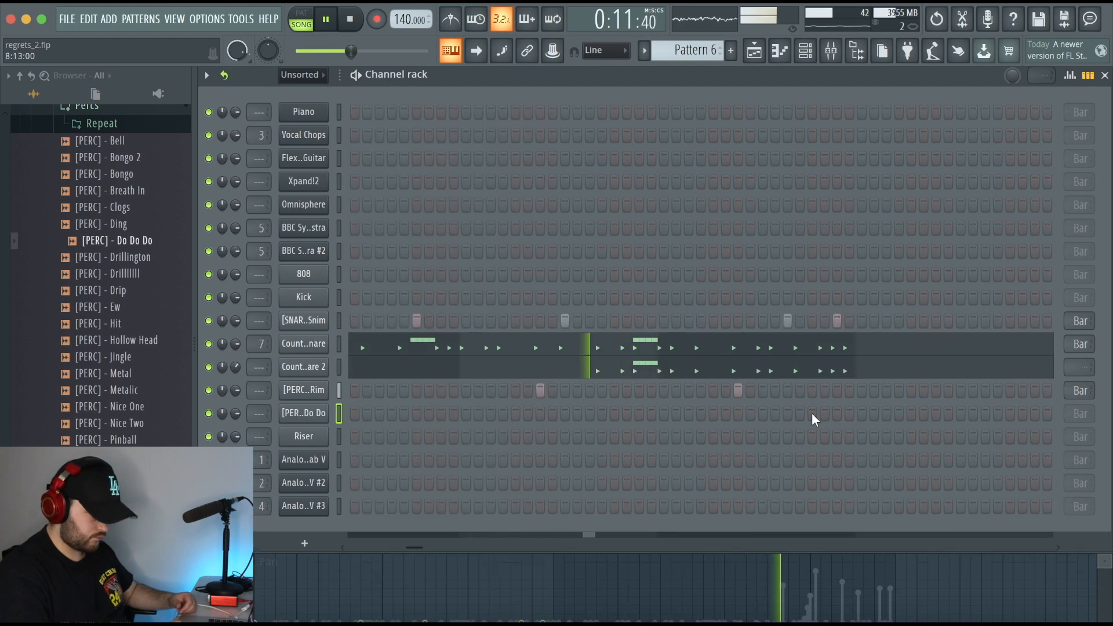
pyautogui.click(811, 413)
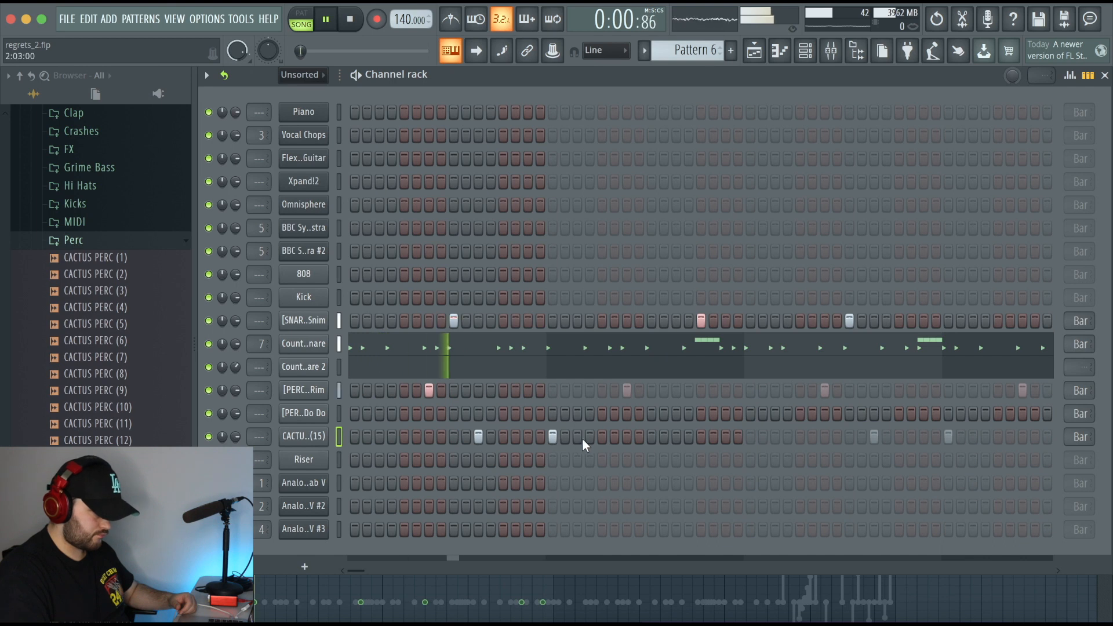
# Program CACTUS PERC (15) on steps 20 and 23 with an adjusted volume, and CACTUS OPEN HAT (2) on step 37.
pyautogui.click(590, 436)
pyautogui.click(625, 436)
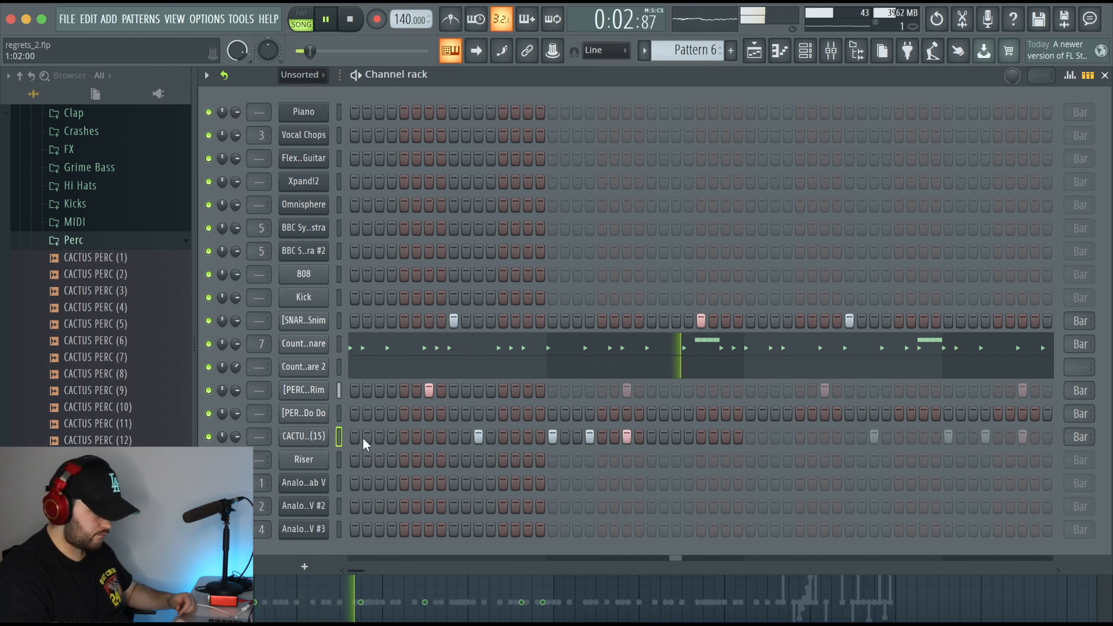
pyautogui.moveTo(235, 437); pyautogui.dragTo(236, 441)
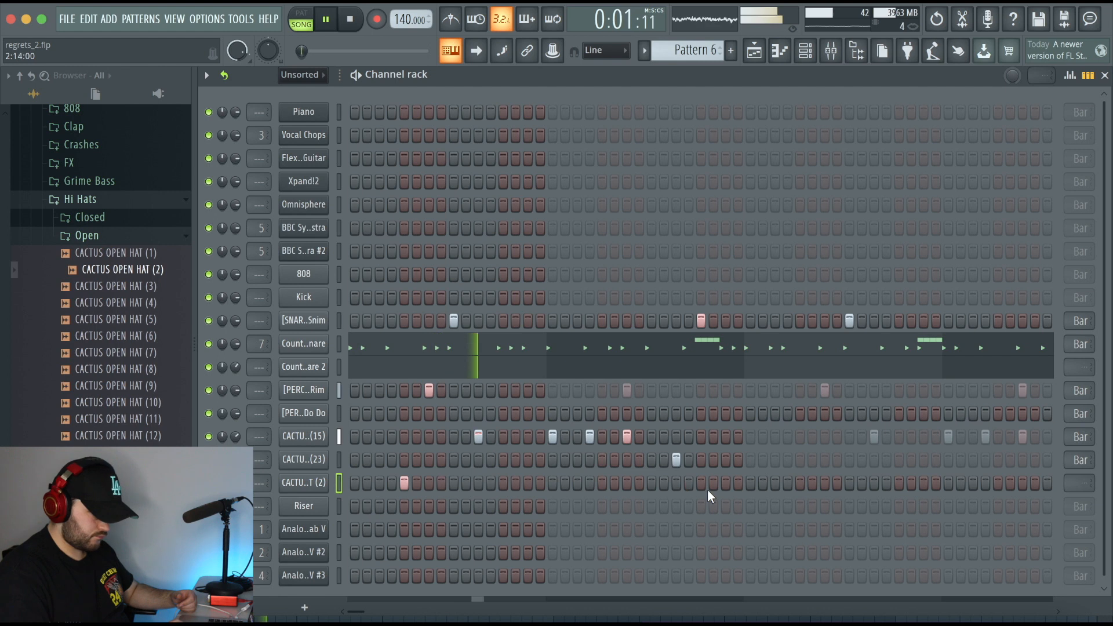
pyautogui.click(799, 482)
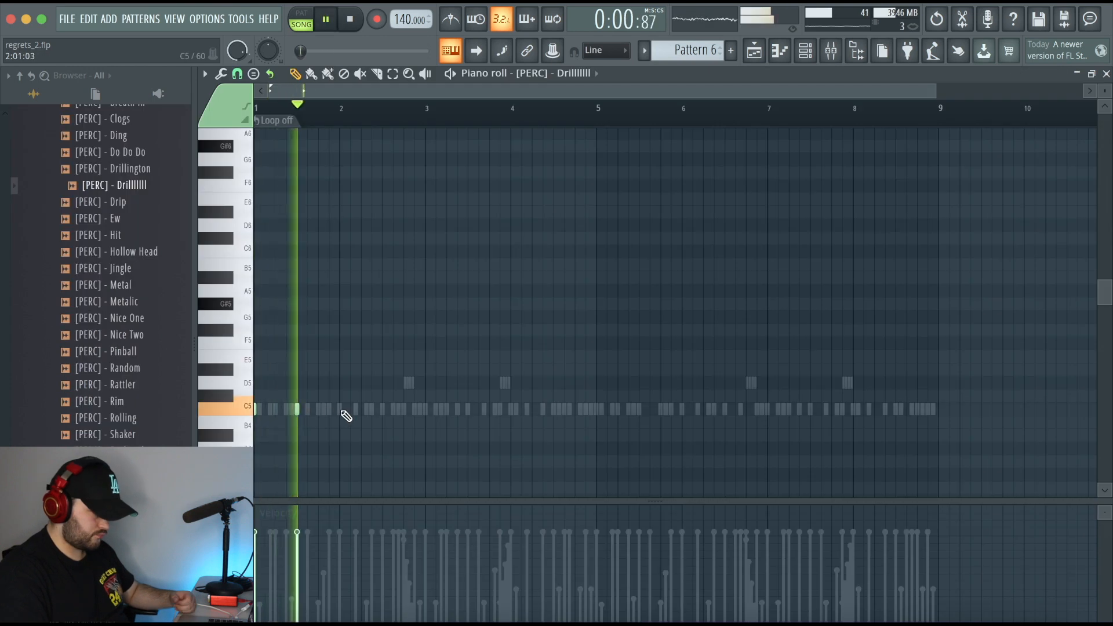
# Add a C5 note midway through bar 2 in the [PERC] - Drillllll piano roll and reshape its note velocities.
pyautogui.click(382, 408)
pyautogui.moveTo(383, 536); pyautogui.dragTo(299, 539)
pyautogui.moveTo(300, 539)
pyautogui.mouseDown()
pyautogui.moveTo(255, 536)
pyautogui.moveTo(387, 618)
pyautogui.mouseUp()
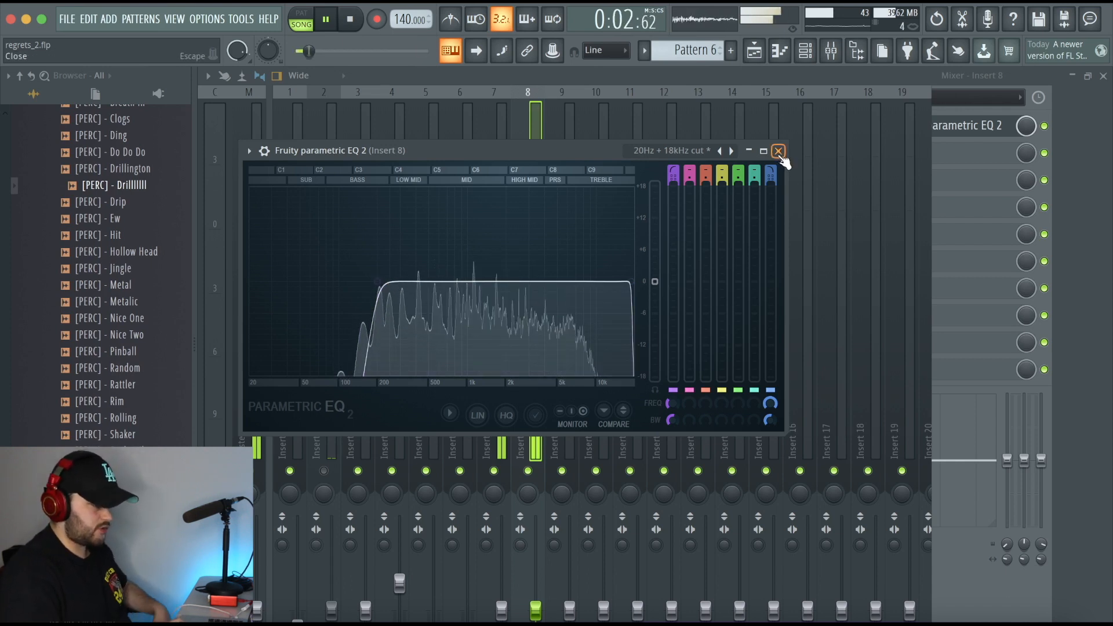
# Close the Insert 8 EQ and draw 808 notes D#5 at bar 3, E5 at bar 5 and C#5 at bar 7.
pyautogui.click(779, 152)
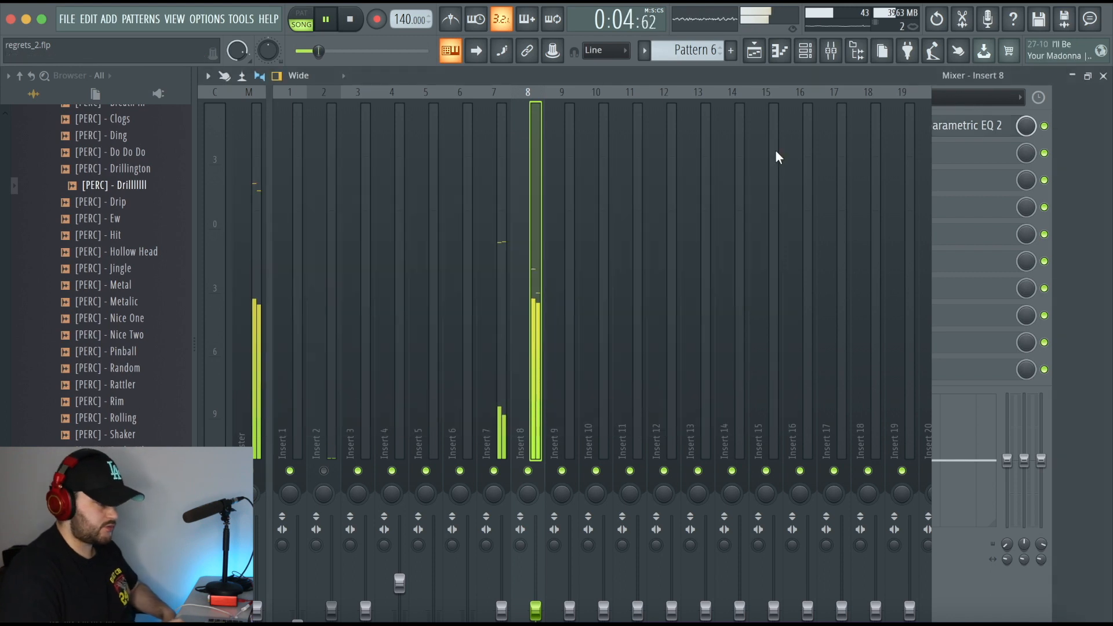
pyautogui.click(805, 51)
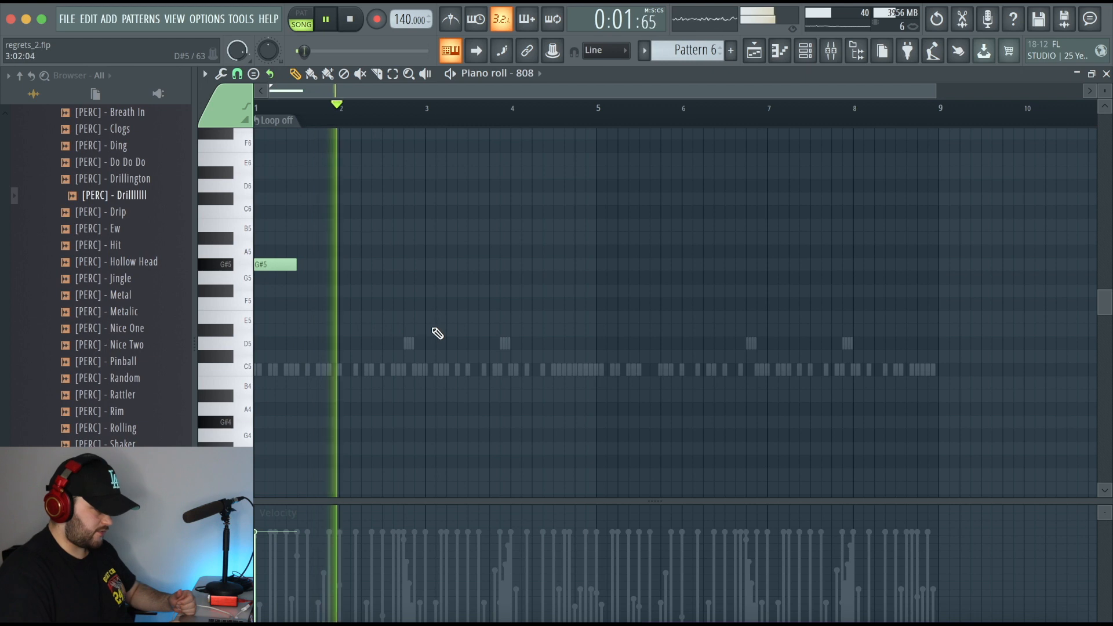
pyautogui.click(429, 330)
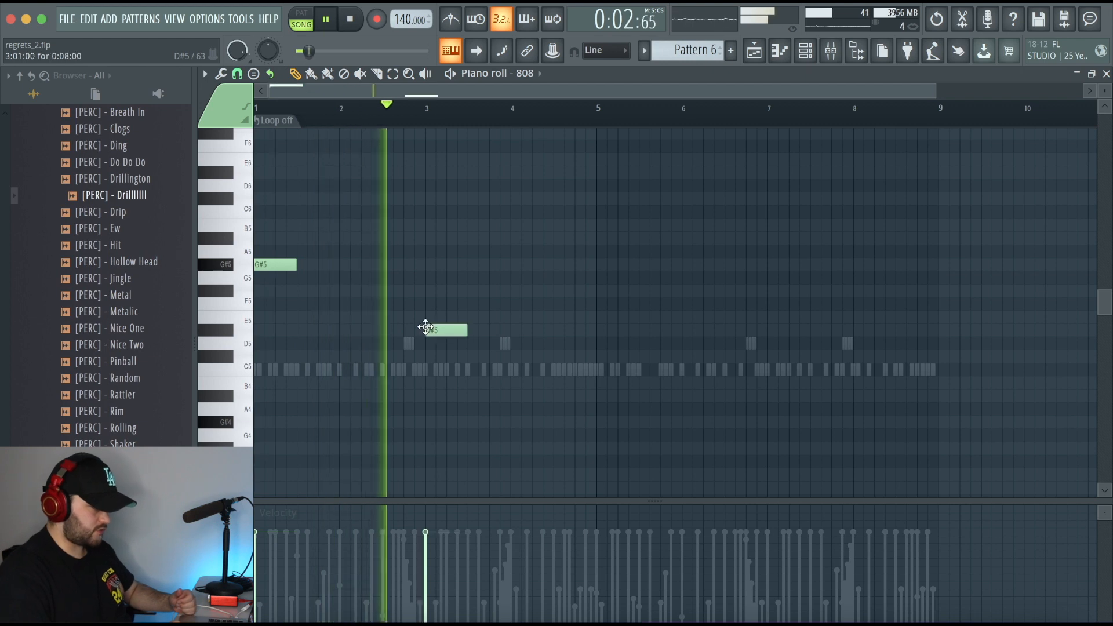
pyautogui.click(600, 317)
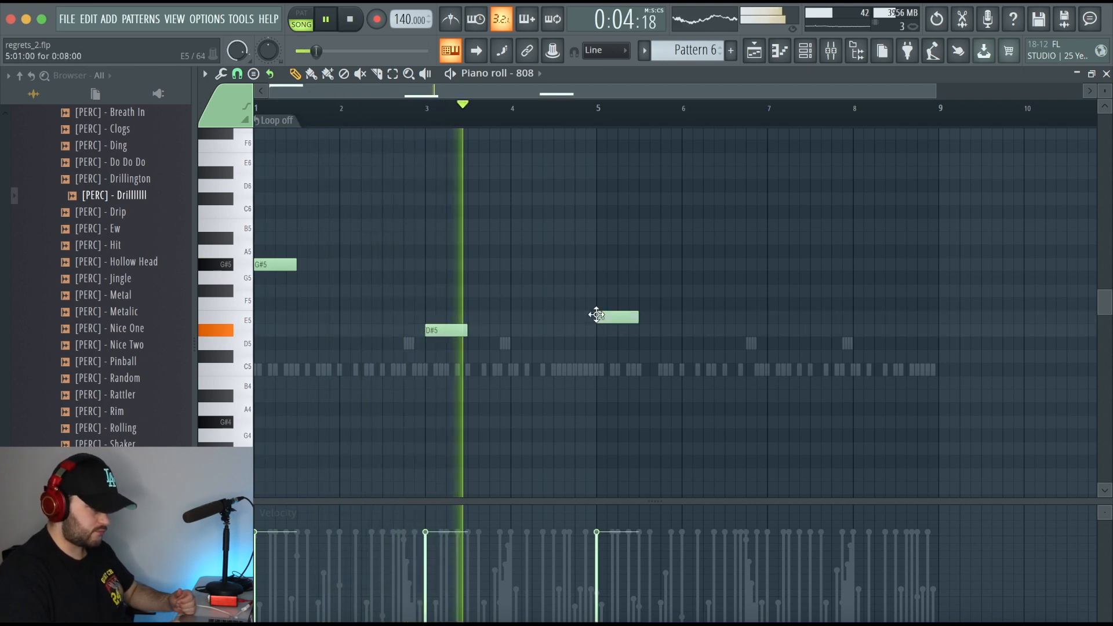
pyautogui.click(771, 357)
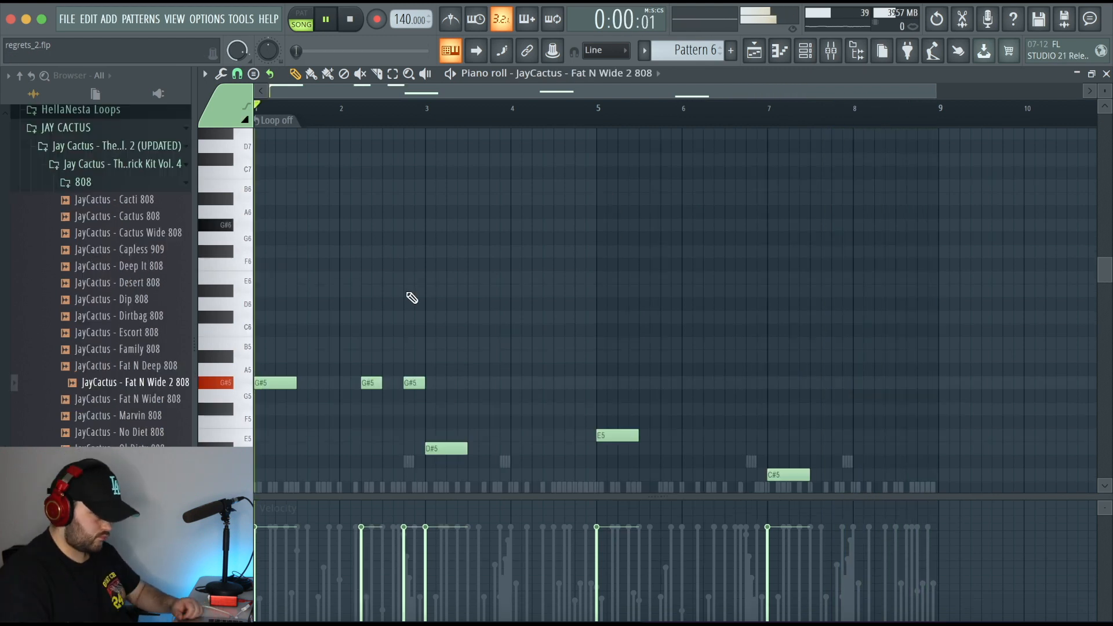
# Add a short D#5 808 note just before bar 3 and an E5, D#5, C#5, D#5 run across bar 4.
pyautogui.click(417, 448)
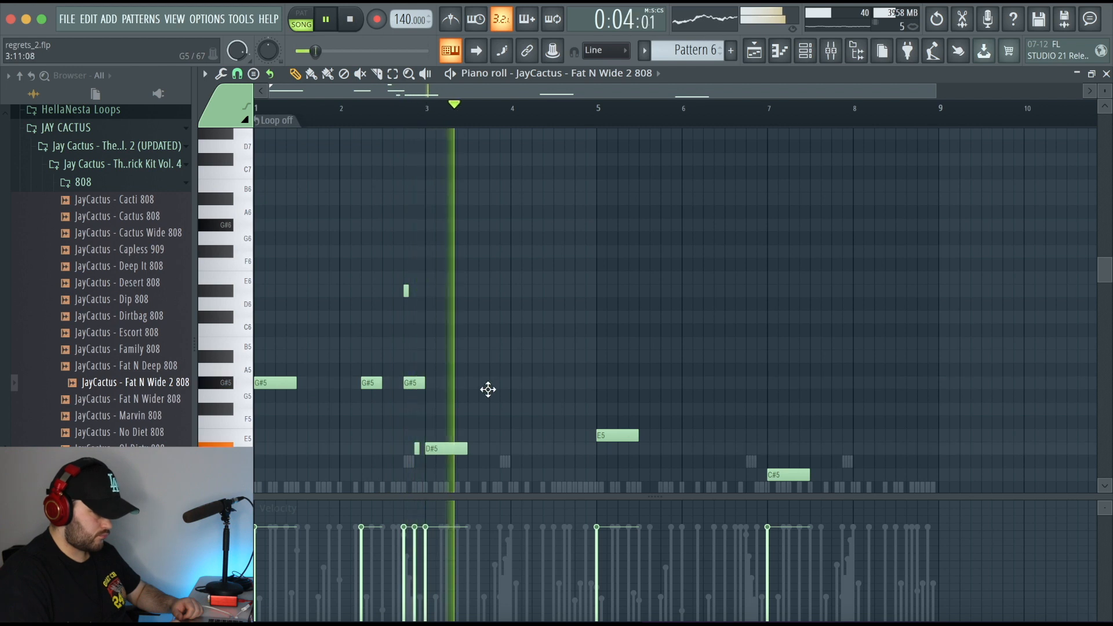
pyautogui.click(520, 436)
pyautogui.click(541, 448)
pyautogui.click(563, 475)
pyautogui.click(576, 448)
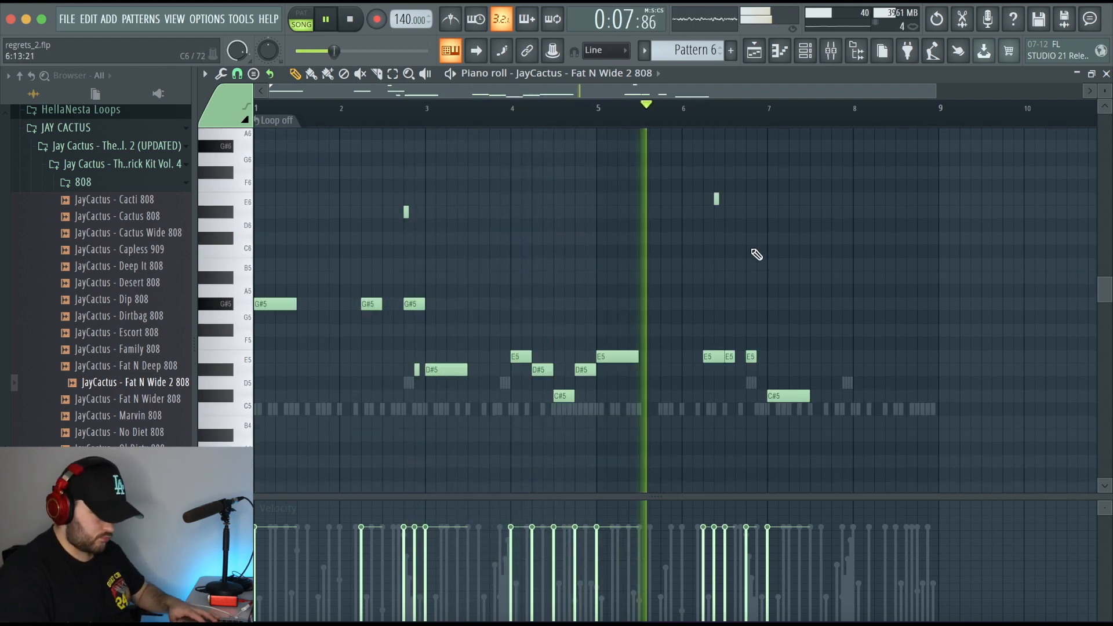
# Add a short C#6 808 note near the end of bar 6 and raise the last short A#5 note in bar 8 an octave.
pyautogui.click(746, 237)
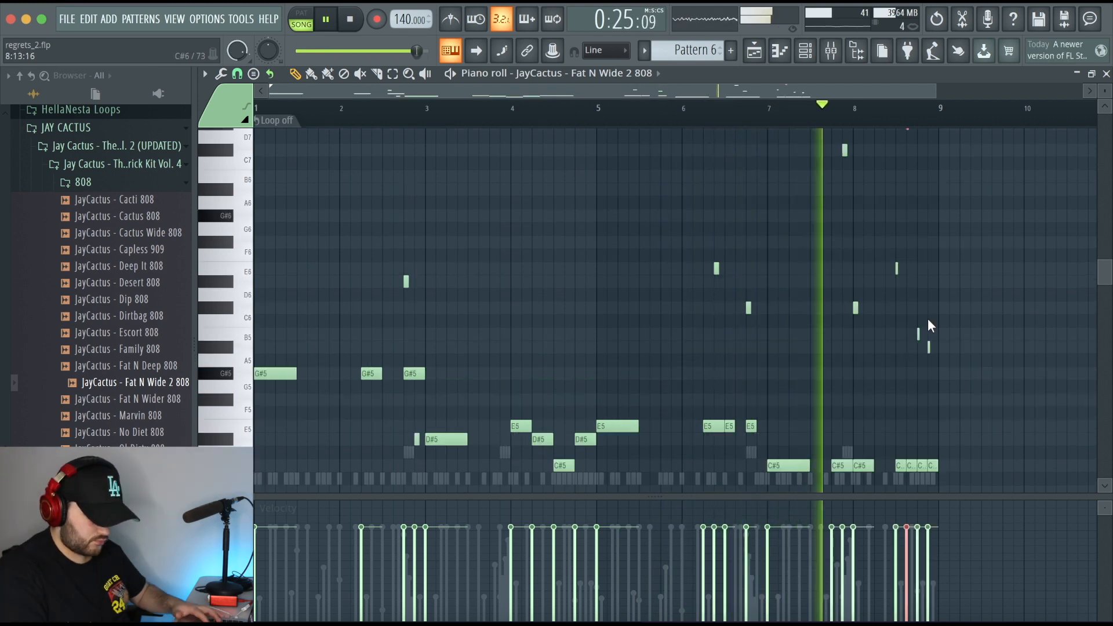
pyautogui.moveTo(942, 345); pyautogui.dragTo(924, 343)
pyautogui.hotkey('ctrl', 'Up')
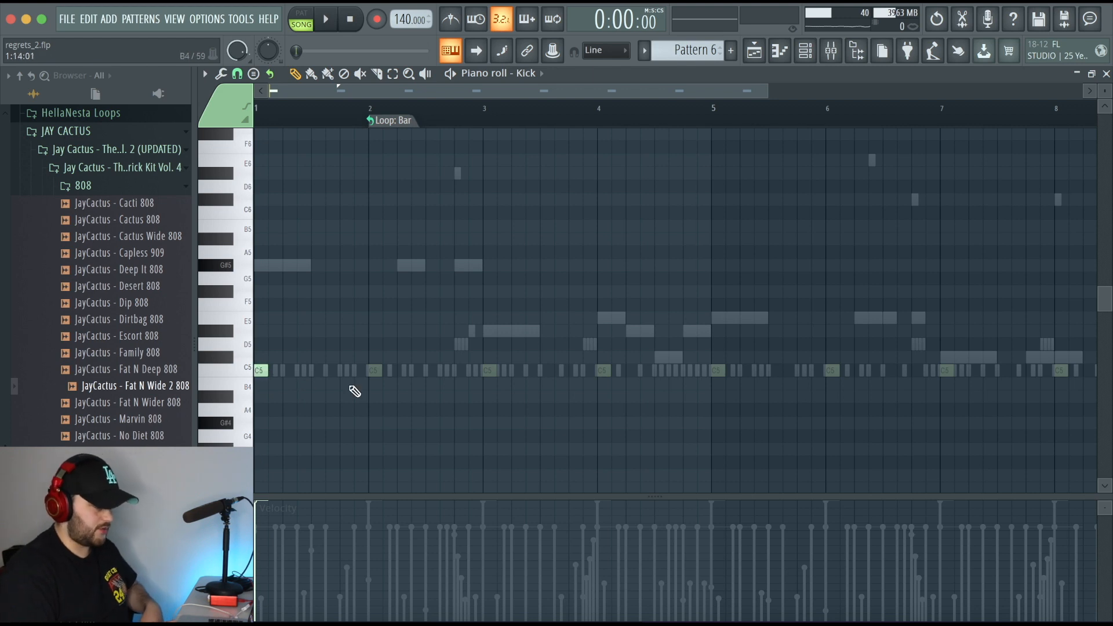
# Try C5 kick hits under the two G#5 808 notes in bar 2.
pyautogui.click(396, 370)
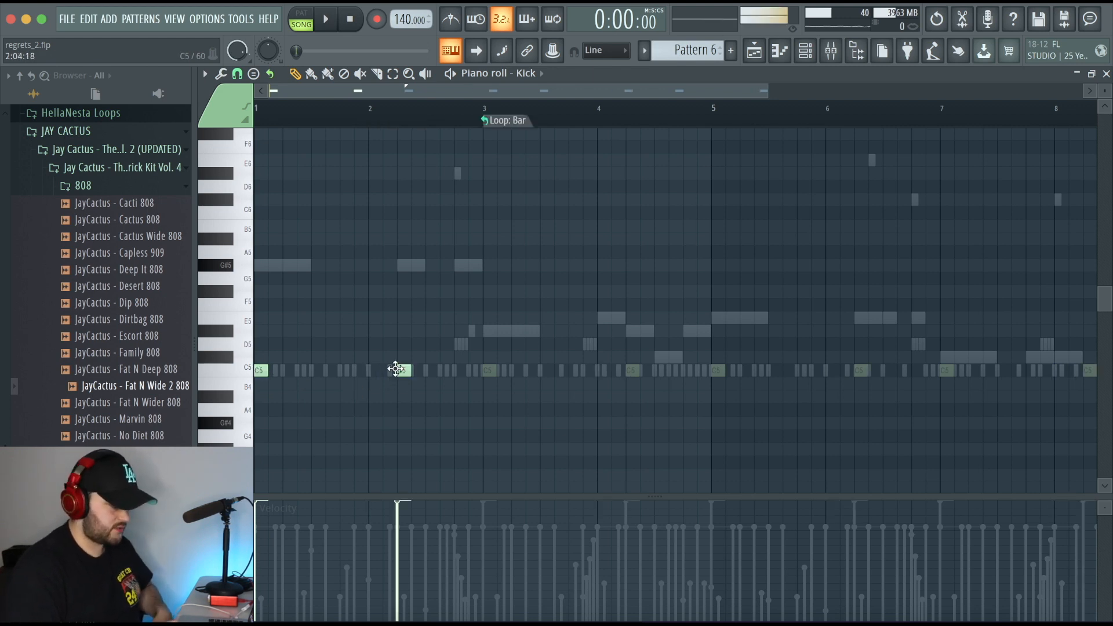
pyautogui.click(458, 372)
pyautogui.press('space')
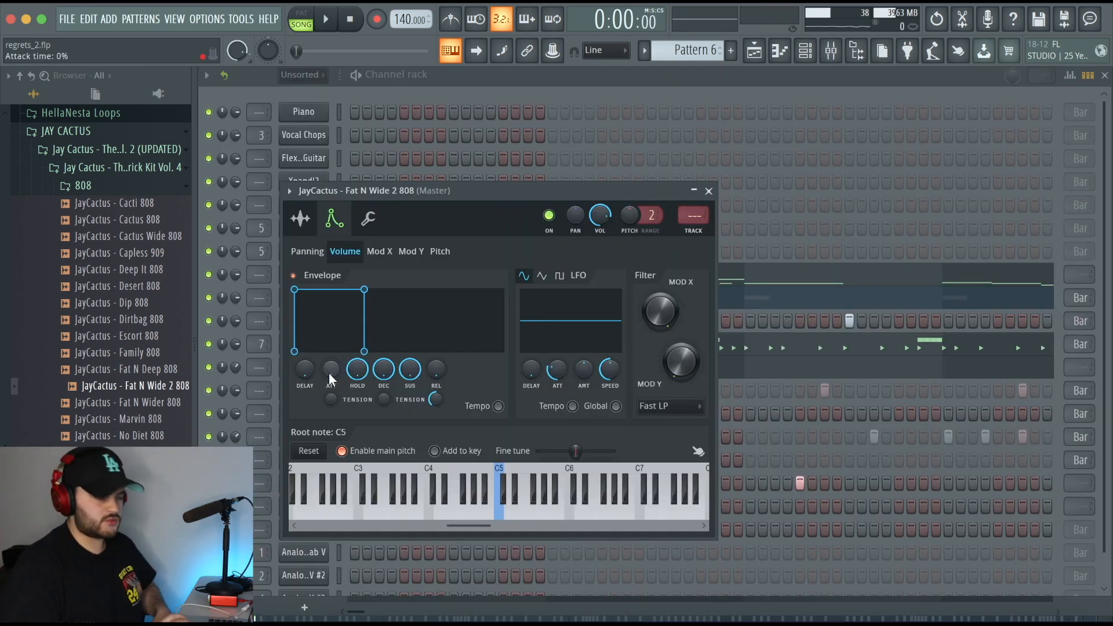
# Adjust the attack of the Fat N Wide 2 808 volume envelope and the Boost in the Kick's precomputed effects.
pyautogui.moveTo(329, 373); pyautogui.dragTo(328, 368)
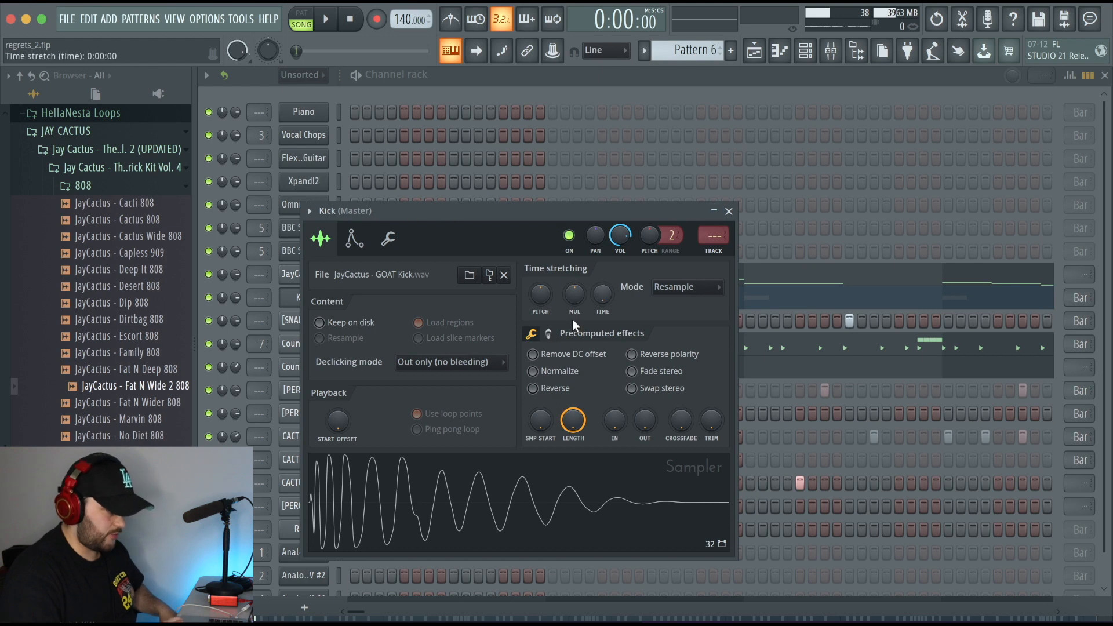
pyautogui.click(551, 335)
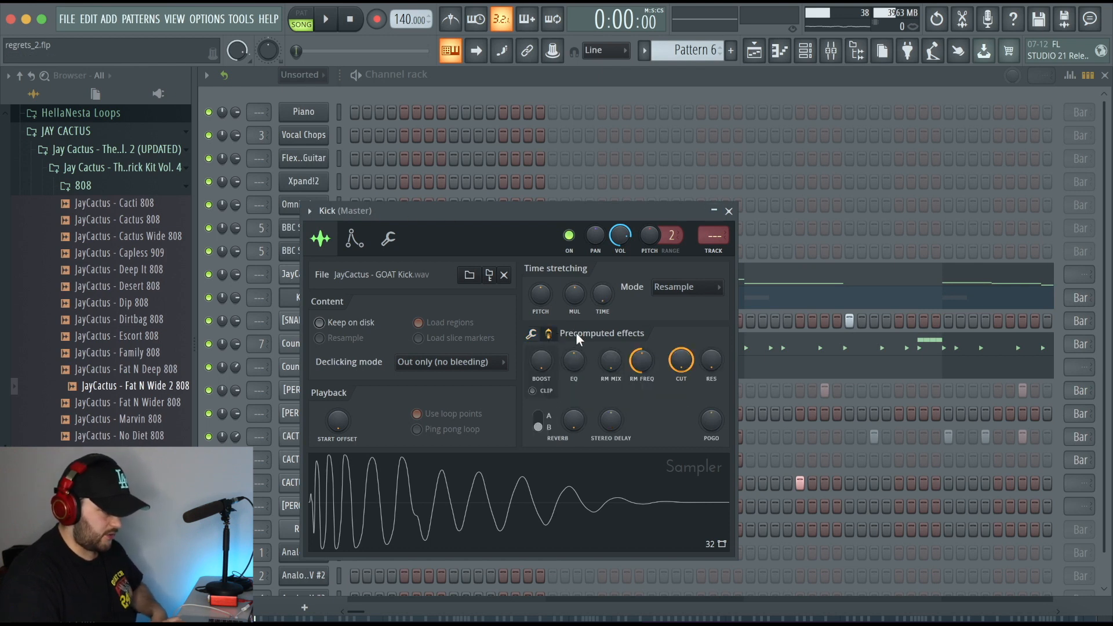
pyautogui.moveTo(538, 362)
pyautogui.mouseDown()
pyautogui.moveTo(539, 325)
pyautogui.moveTo(539, 363)
pyautogui.mouseUp()
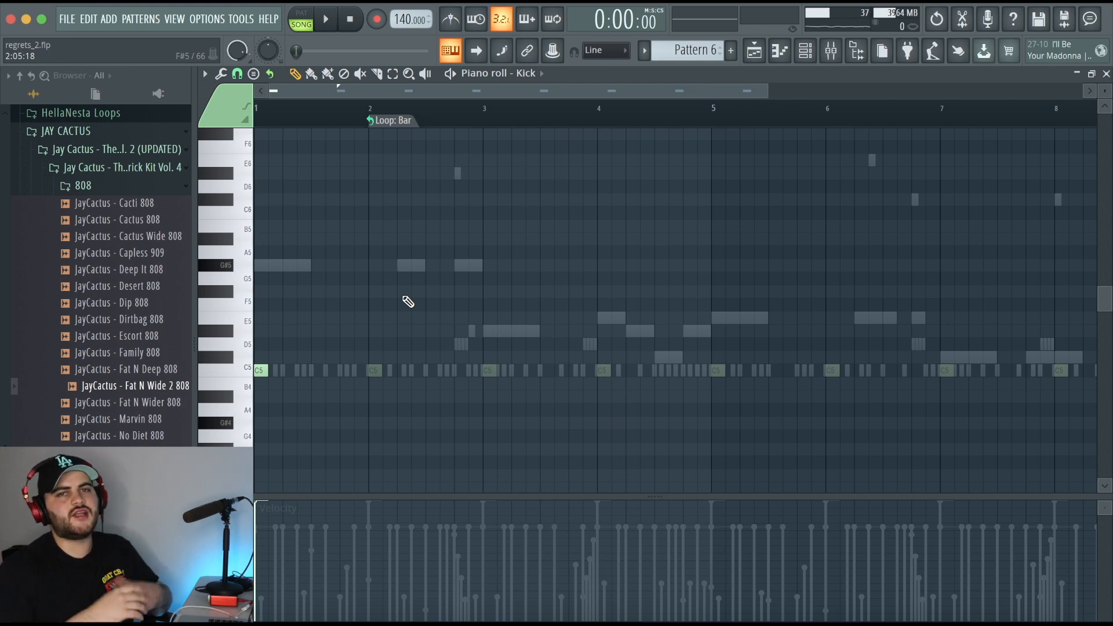
# Add C5 kick hits under the 808 at the starts of bars 3, 4 and 5, twice in late bar 4, and near bar 8's end.
pyautogui.press('space')
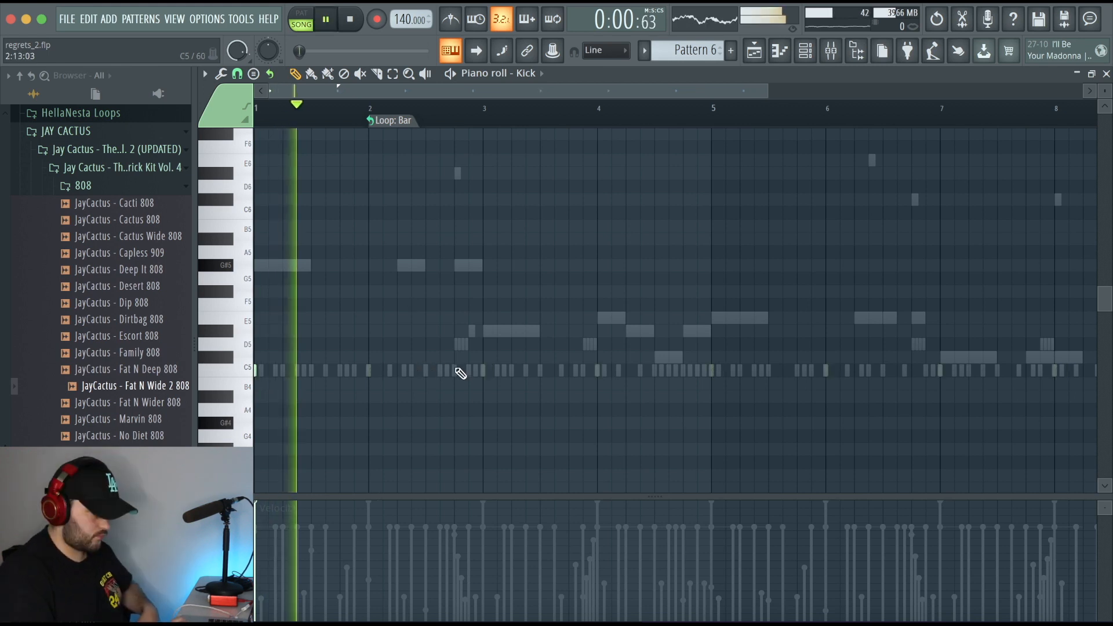
pyautogui.click(483, 370)
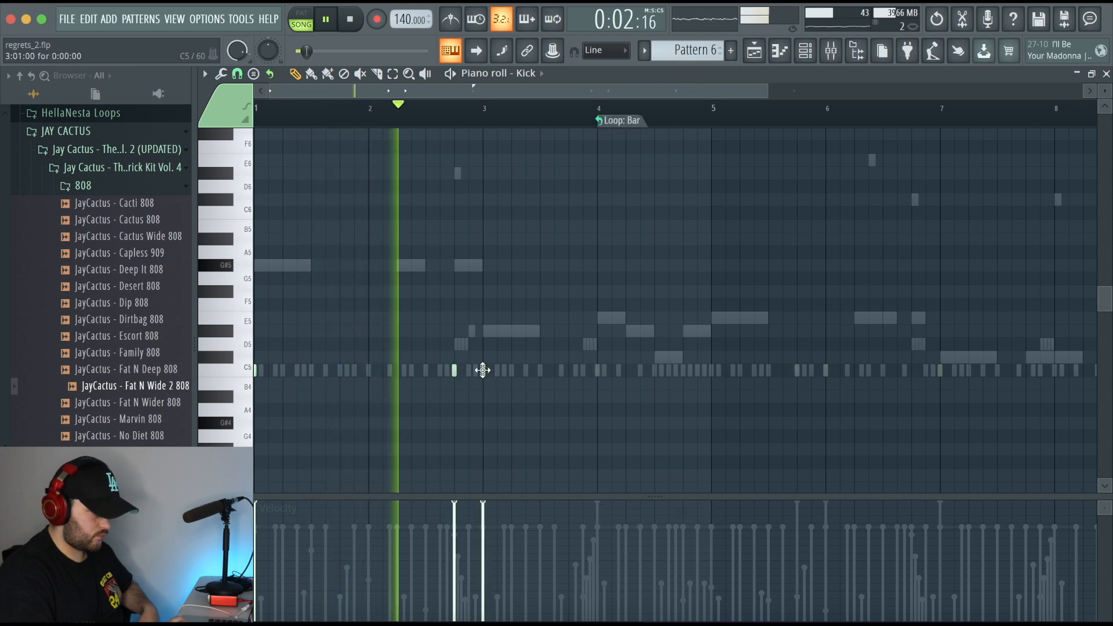
pyautogui.click(597, 370)
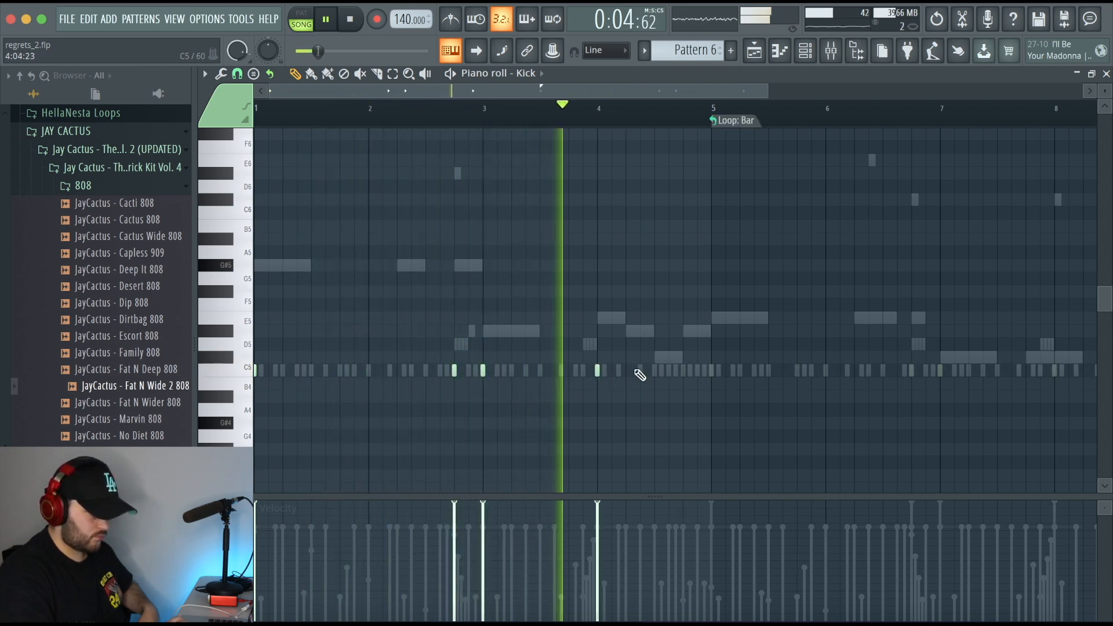
pyautogui.click(654, 369)
pyautogui.click(683, 370)
pyautogui.click(712, 370)
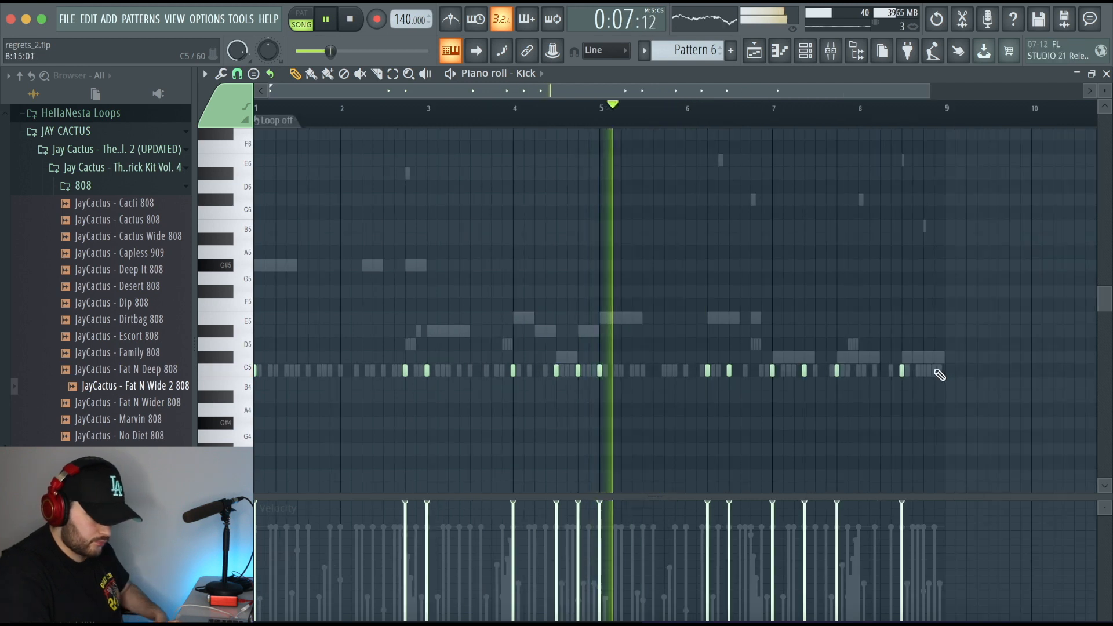
pyautogui.click(934, 369)
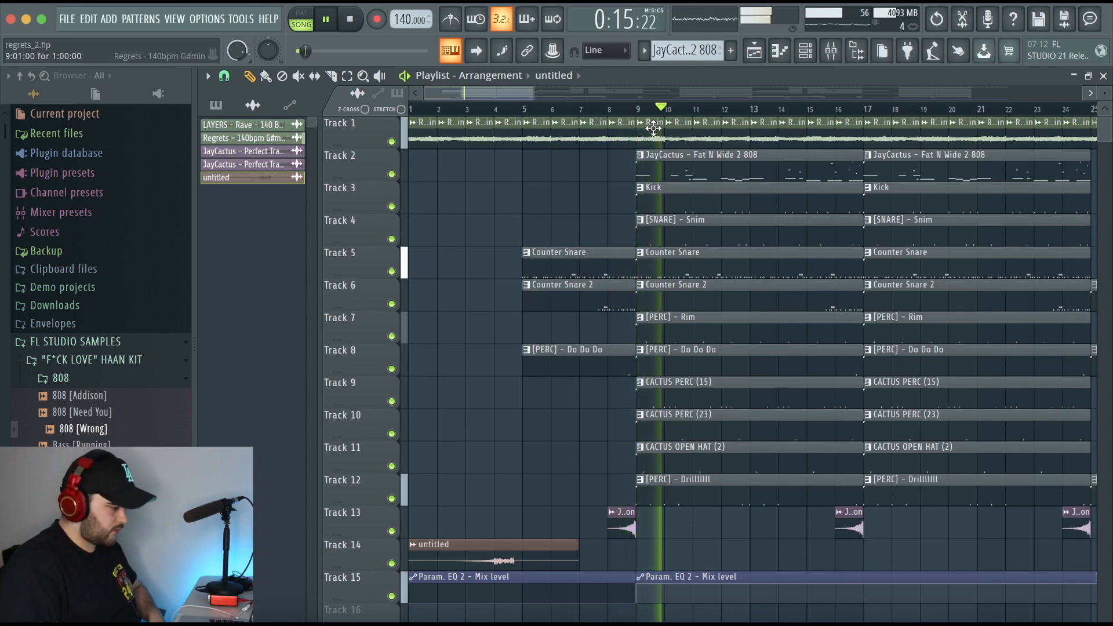
# Follow playback through the Playlist arrangement from the first drop to bar 57, examining how the drums, 808s, risers and EQ automation are laid out.
pyautogui.scroll(-3, 553, 92)
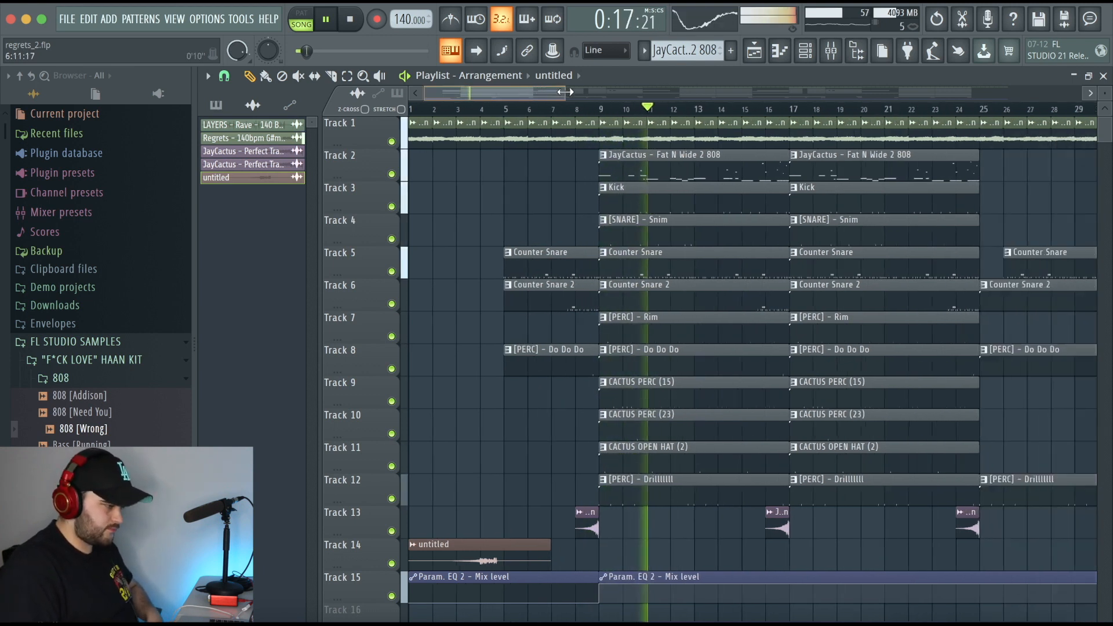
pyautogui.moveTo(551, 89); pyautogui.dragTo(570, 92)
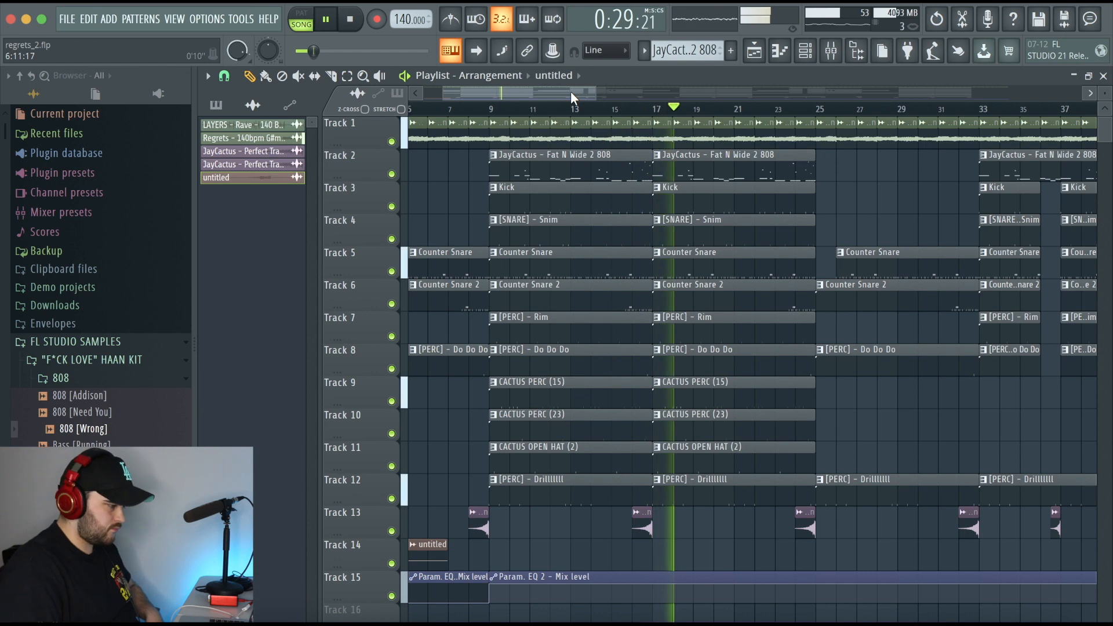
pyautogui.moveTo(571, 91); pyautogui.dragTo(626, 94)
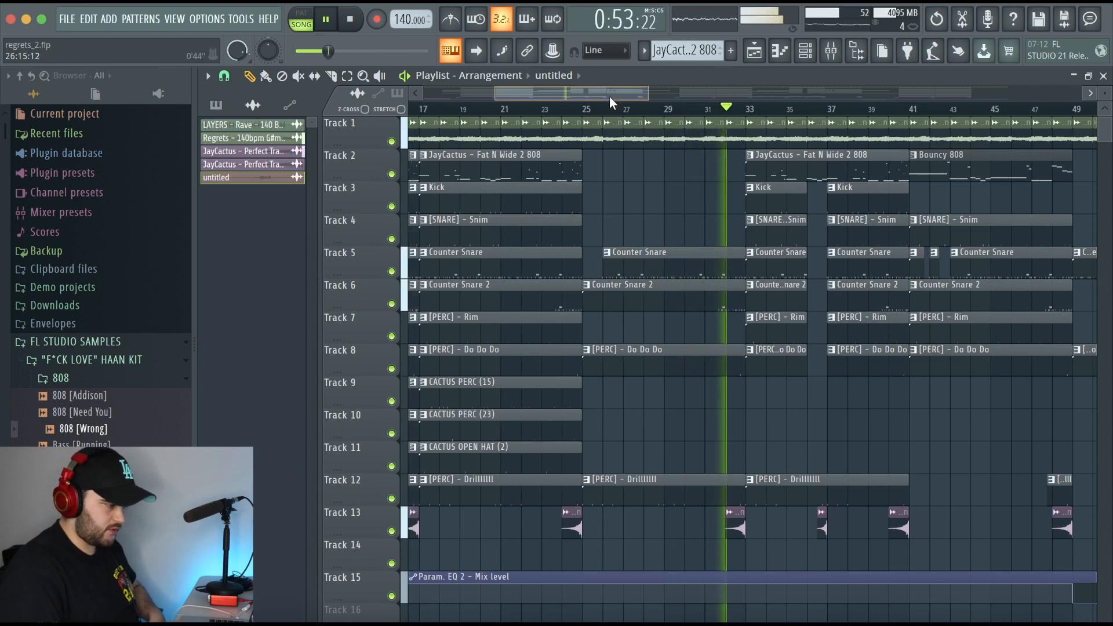
pyautogui.moveTo(610, 95); pyautogui.dragTo(624, 96)
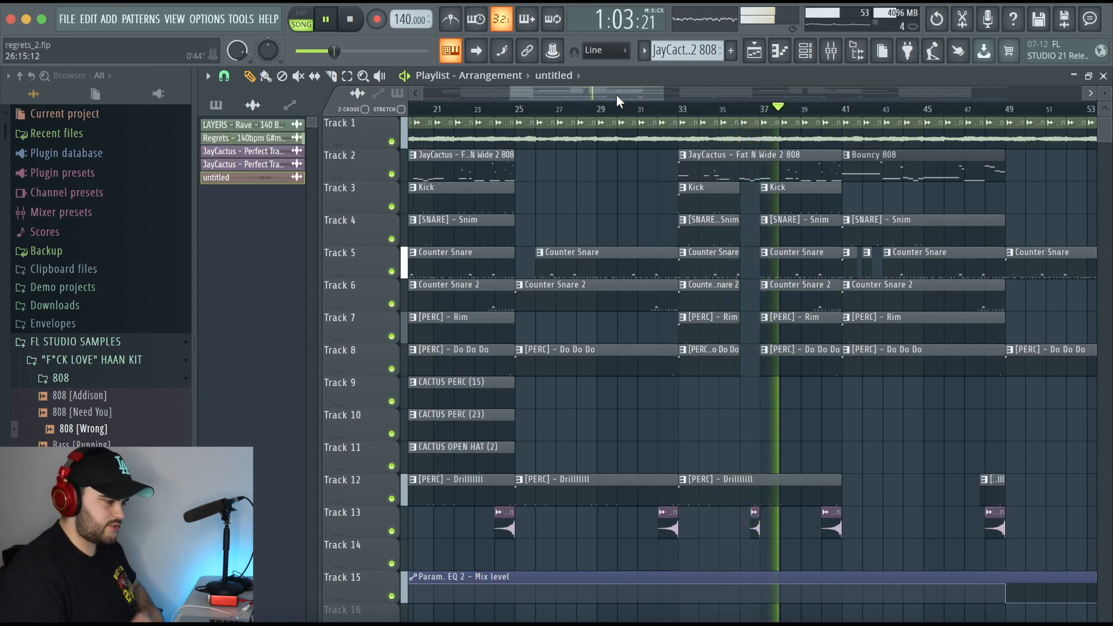
pyautogui.moveTo(612, 95); pyautogui.dragTo(652, 96)
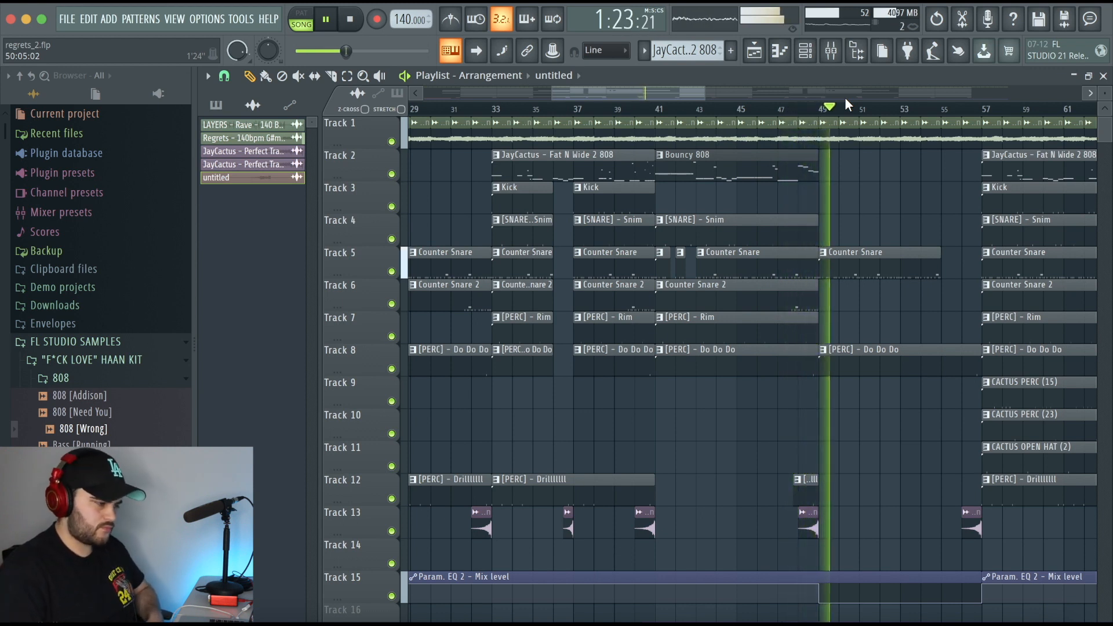
pyautogui.moveTo(680, 87); pyautogui.dragTo(721, 91)
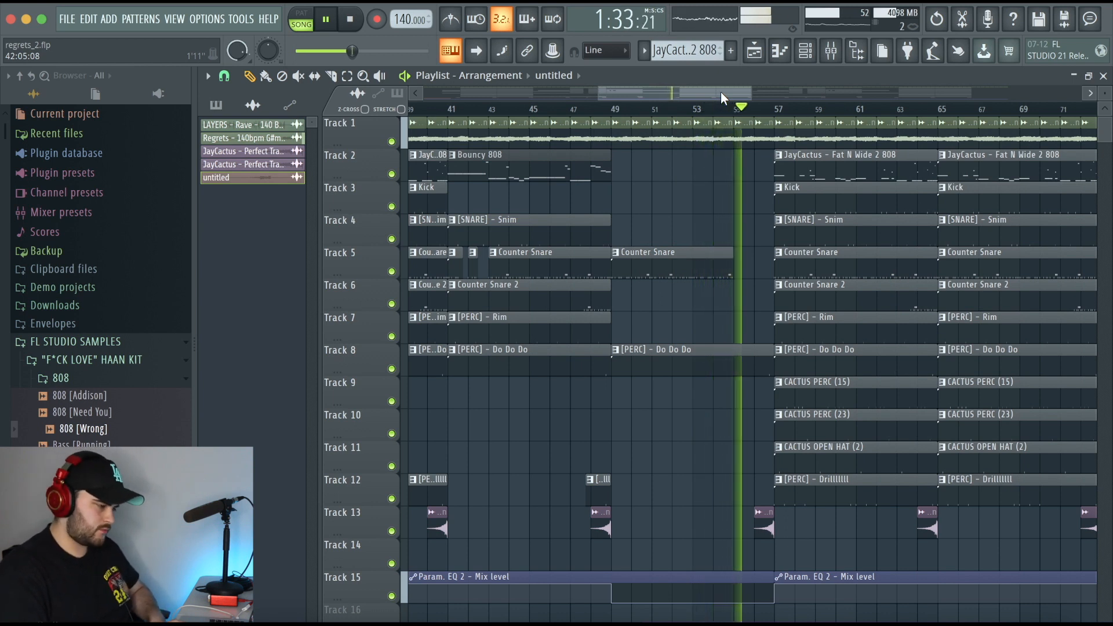
pyautogui.moveTo(721, 92); pyautogui.dragTo(737, 91)
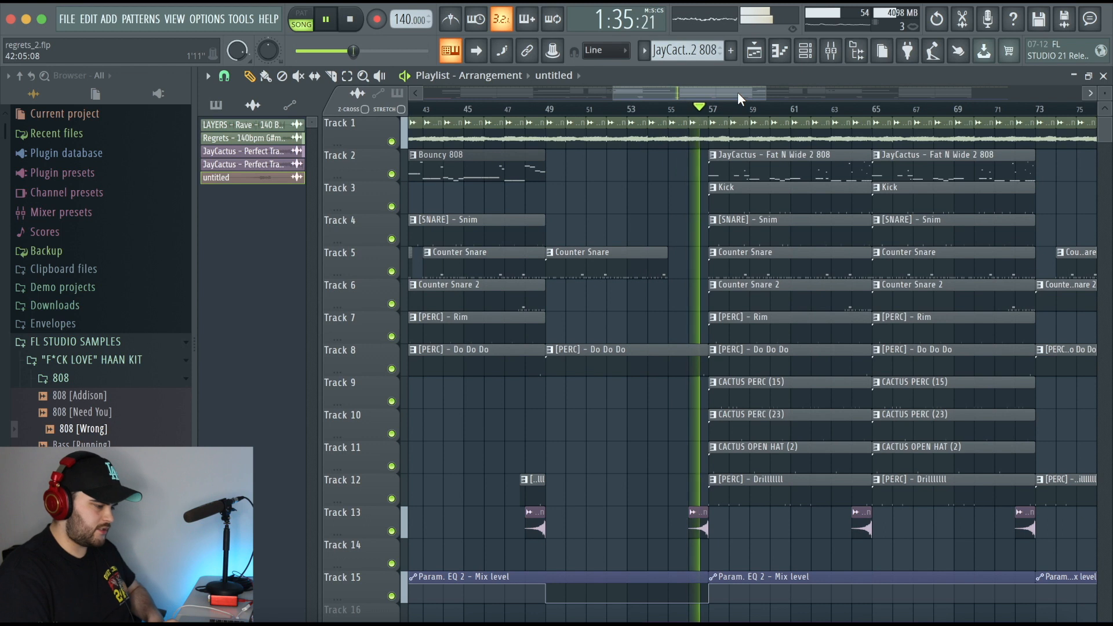